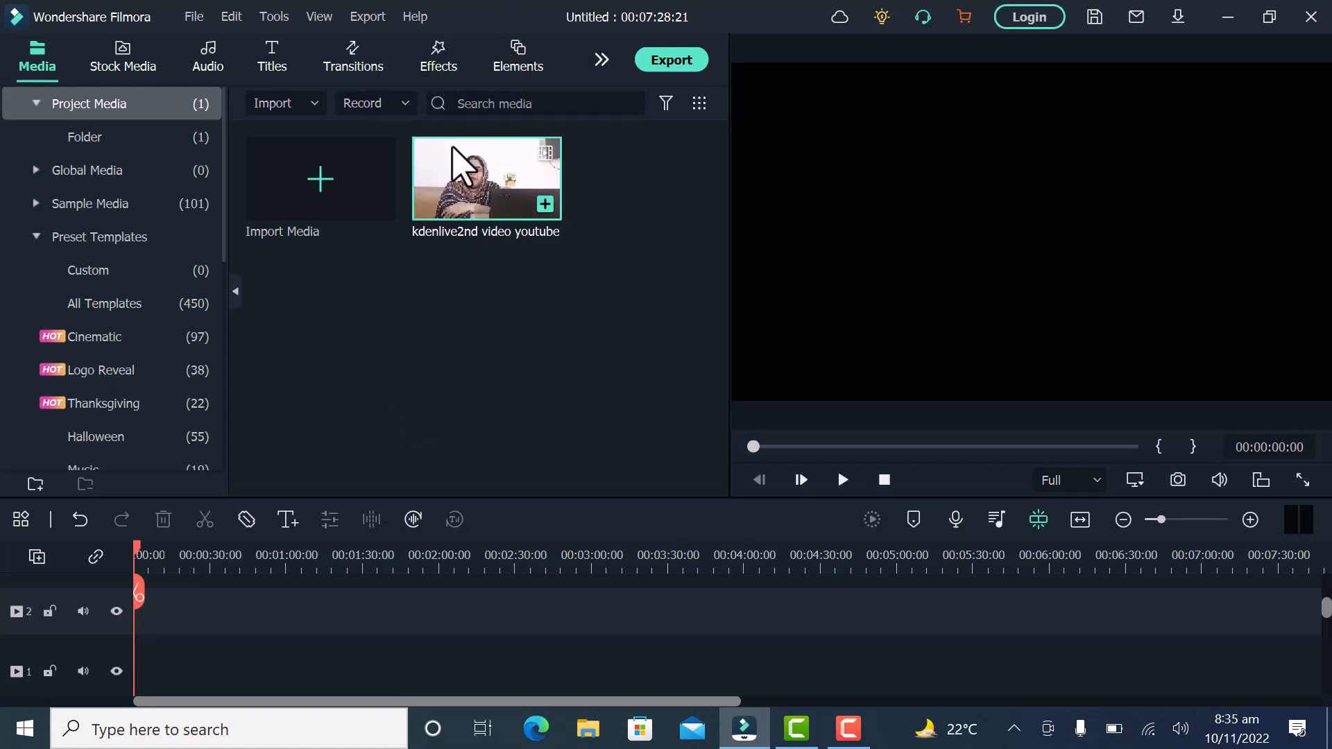
Place the kdenlive2nd video youtube clip at the start of the video track on the timeline
click(601, 61)
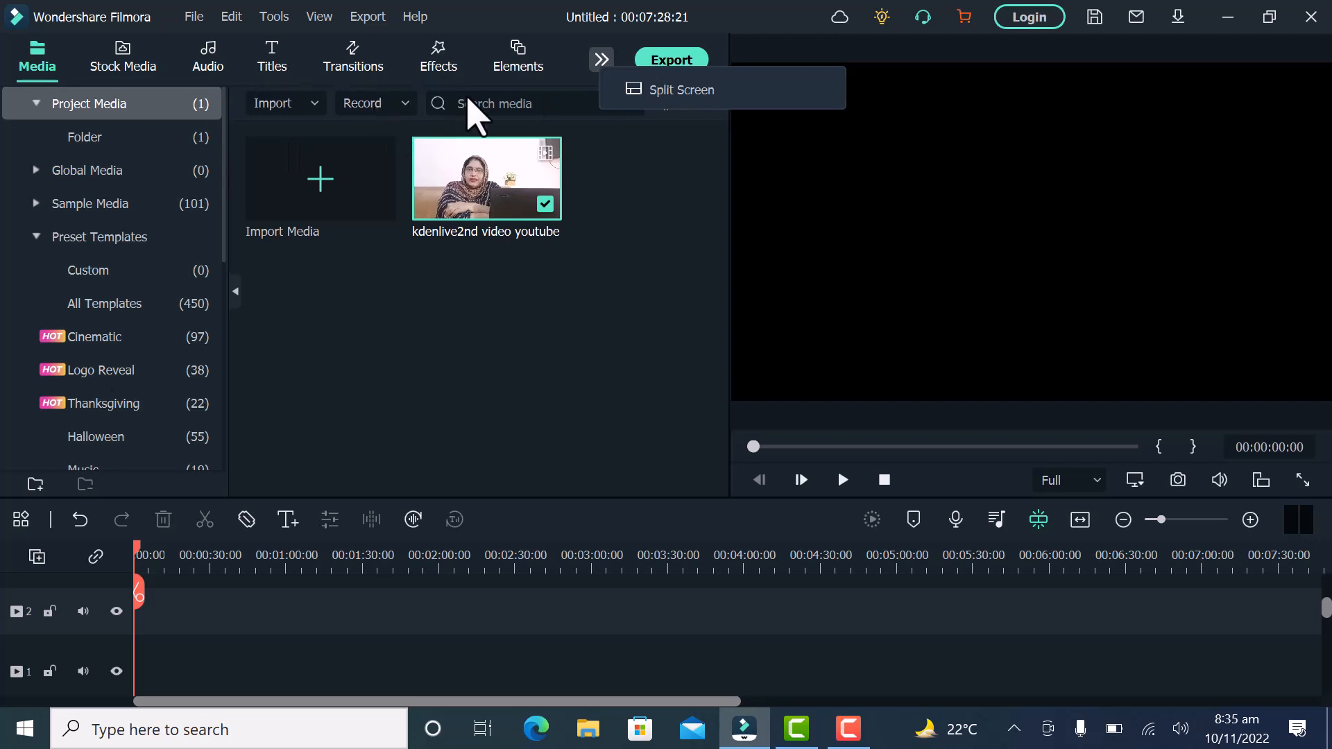
drag(499, 179, 159, 616)
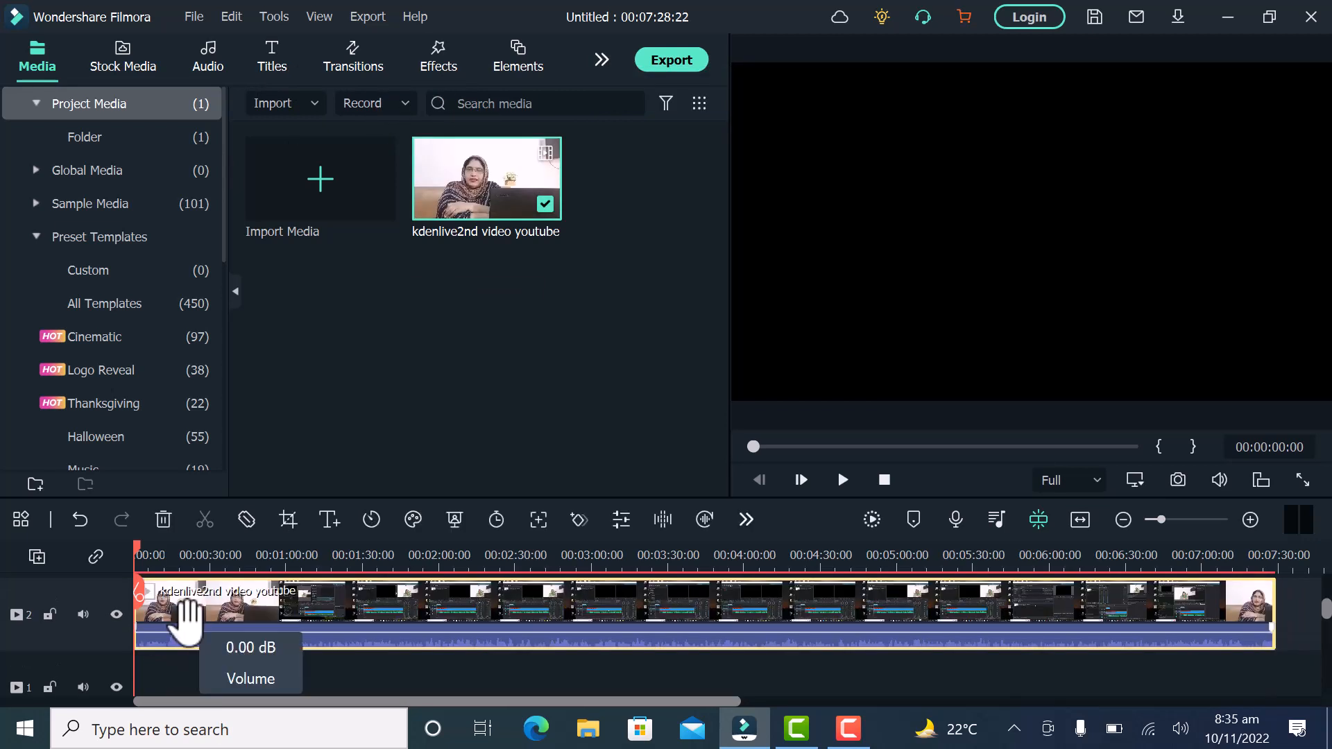
Play the clip to 00:00:00:29 and show the Plain Text presets in the titles library
click(263, 64)
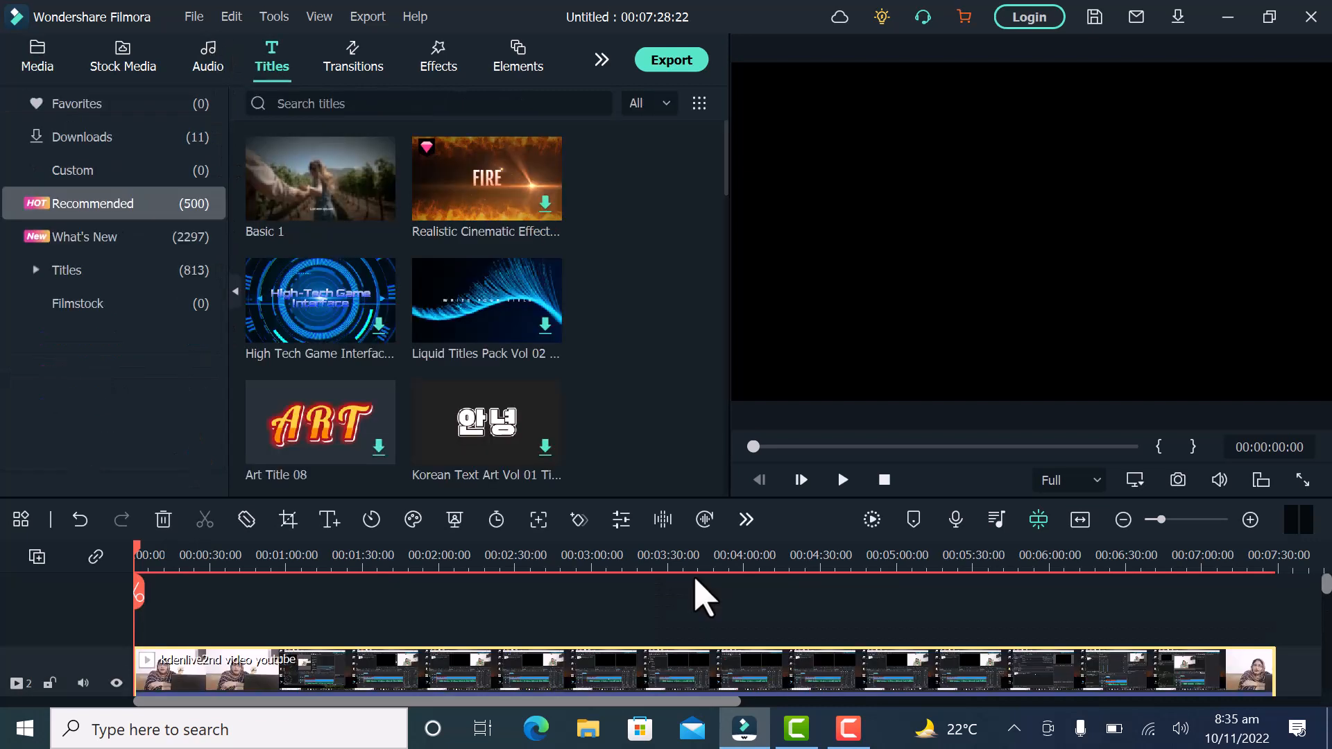
click(843, 480)
click(842, 480)
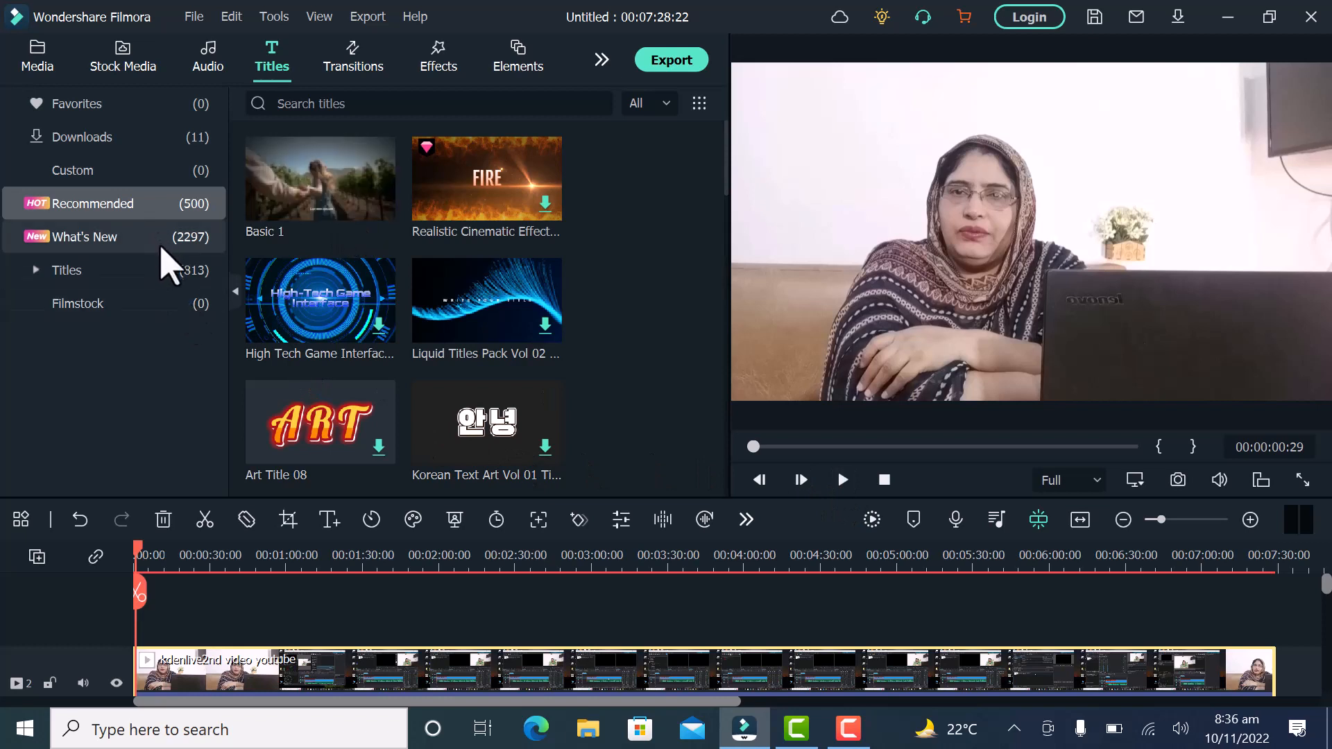
click(36, 271)
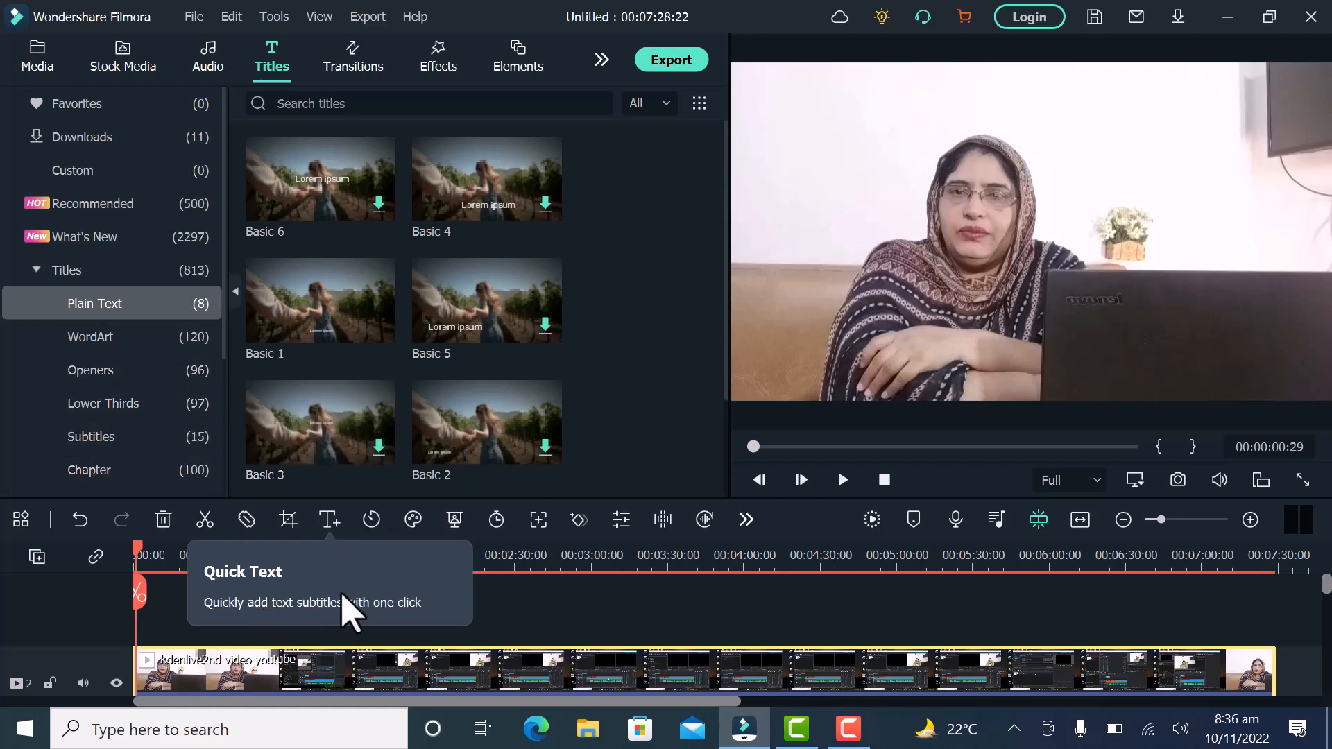
Add Quick Text titles above the video at the playhead, stacked on separate tracks
click(331, 522)
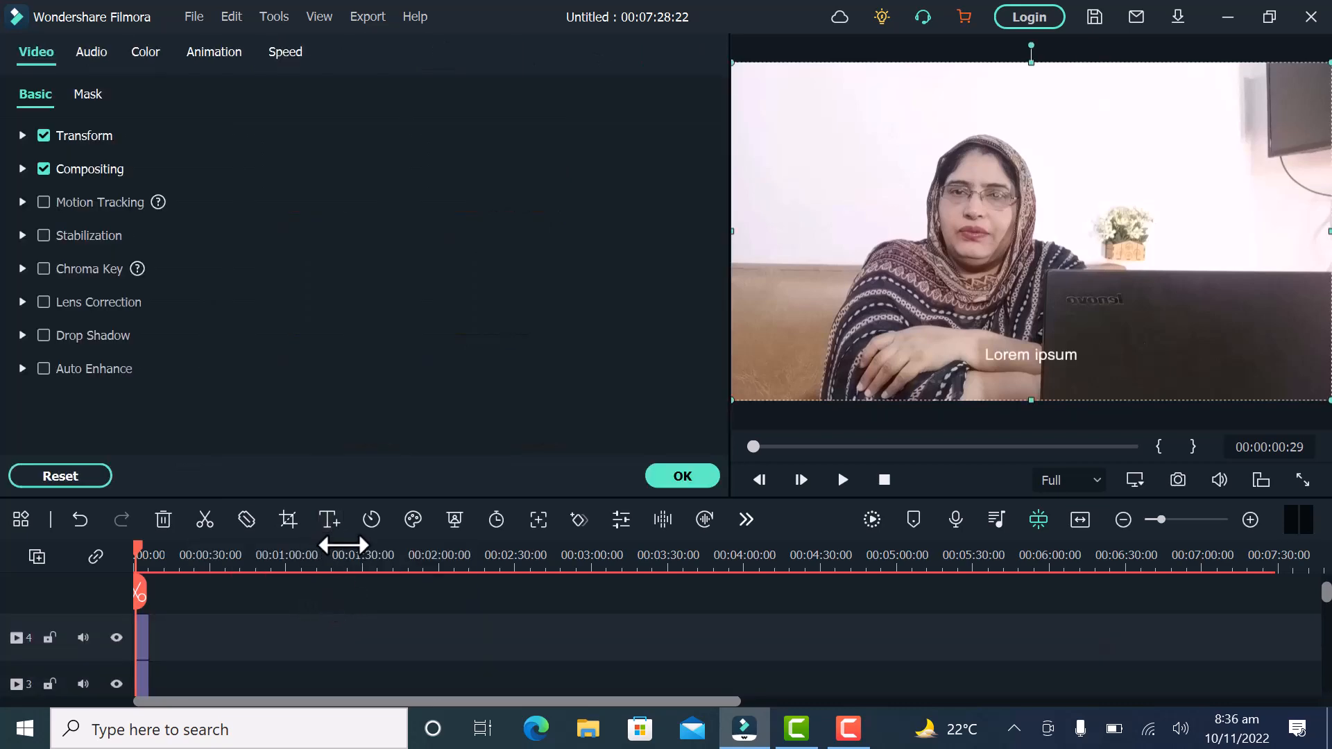
click(332, 522)
click(329, 520)
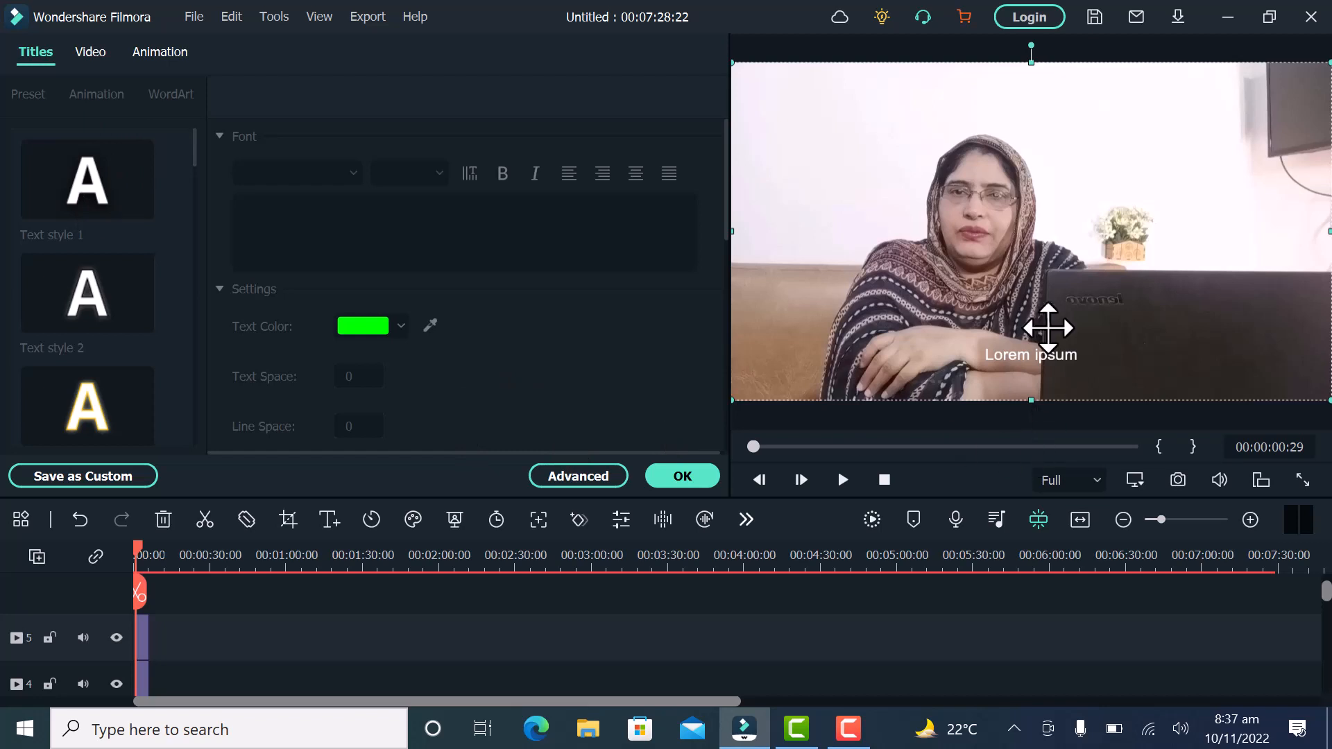
Scale the uppermost "Lorem ipsum" title to 86.96% and move it onto the laptop lid in the preview
click(1041, 359)
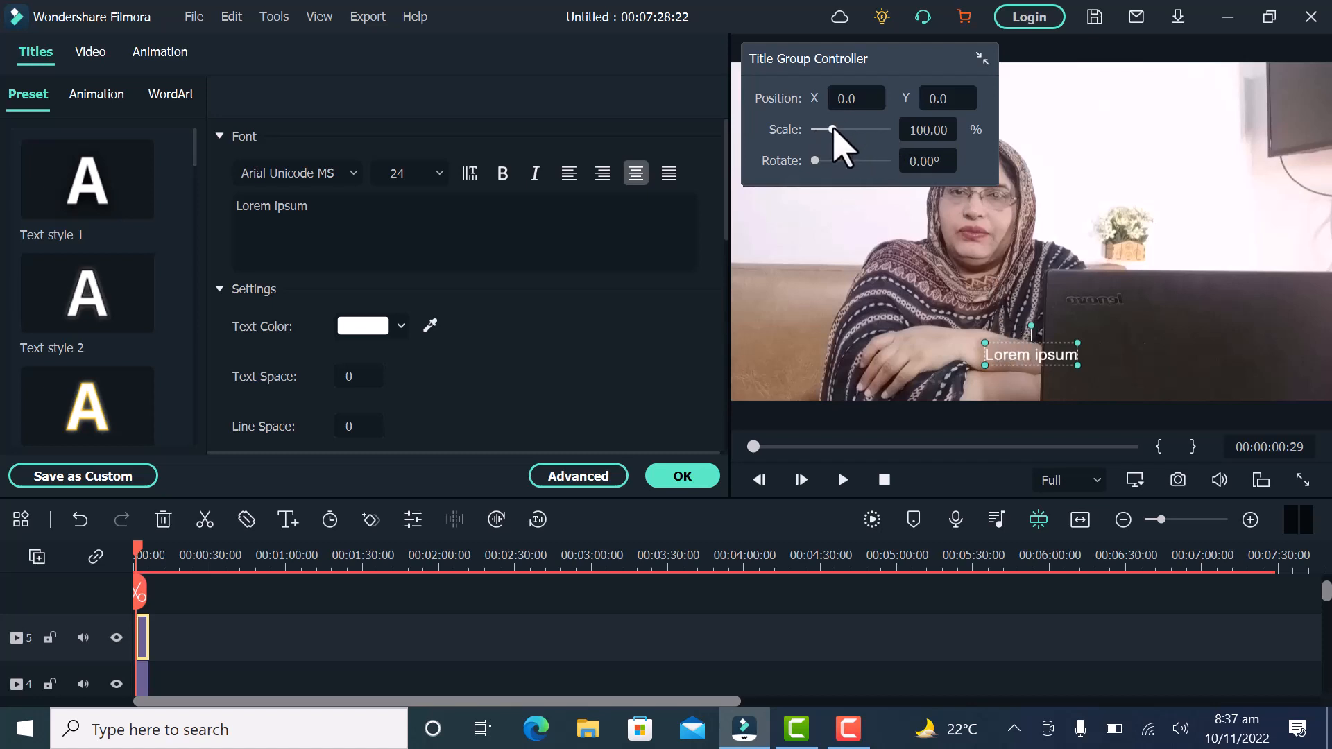
mouse_move(835, 131)
mouse_down()
mouse_move(824, 129)
mouse_move(850, 129)
mouse_move(827, 131)
mouse_up()
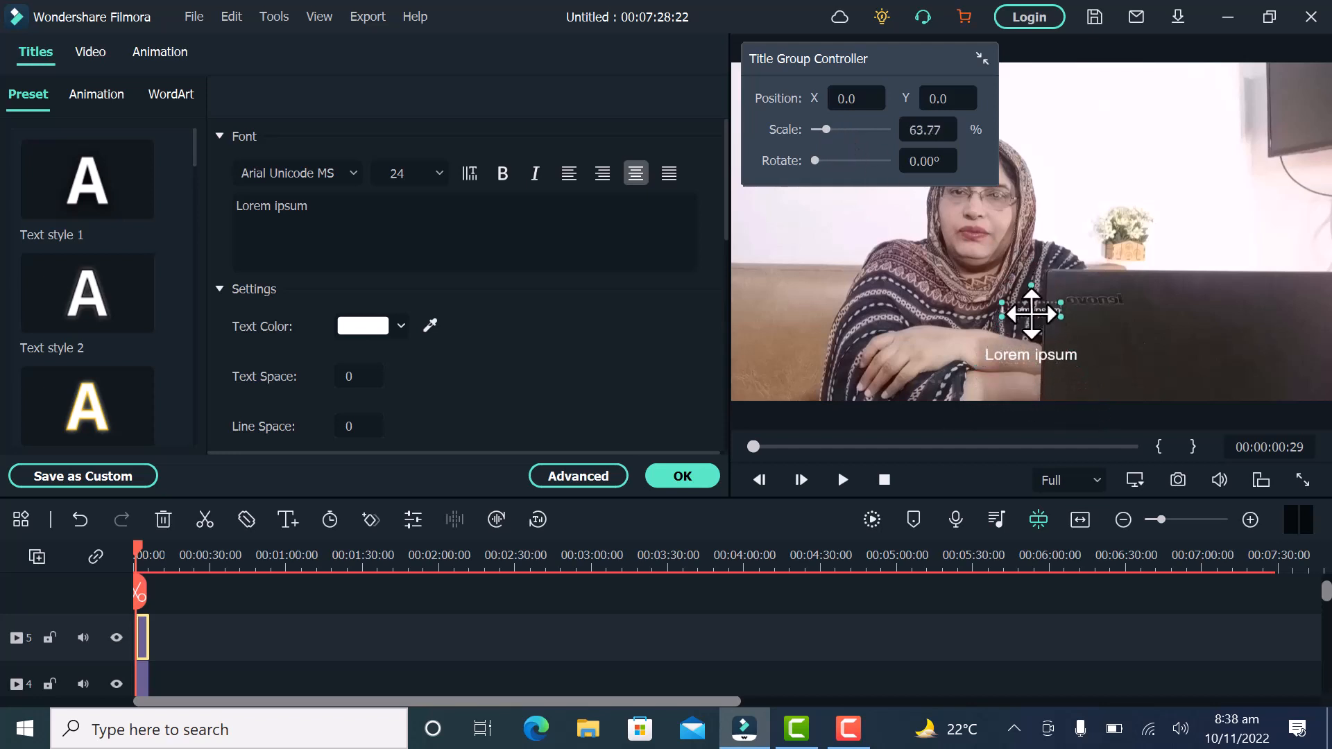
drag(1032, 313, 1172, 310)
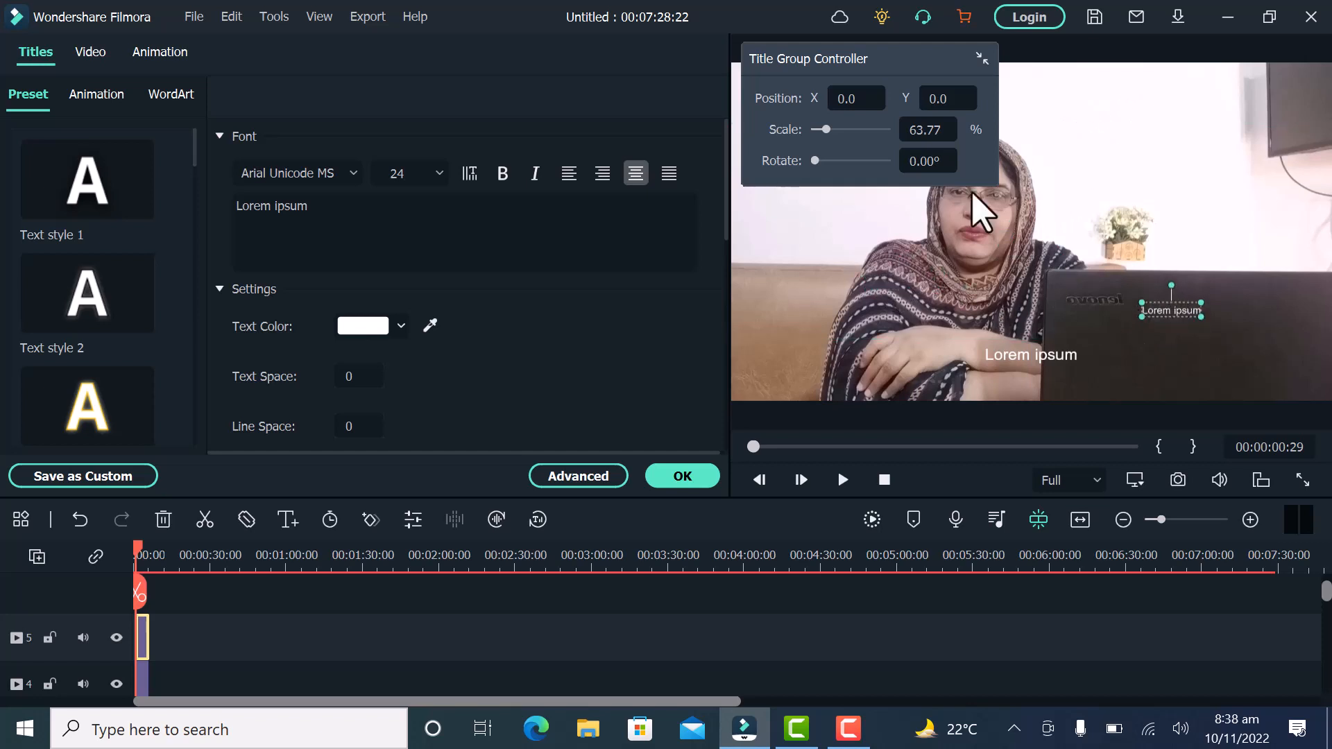
drag(825, 130, 815, 160)
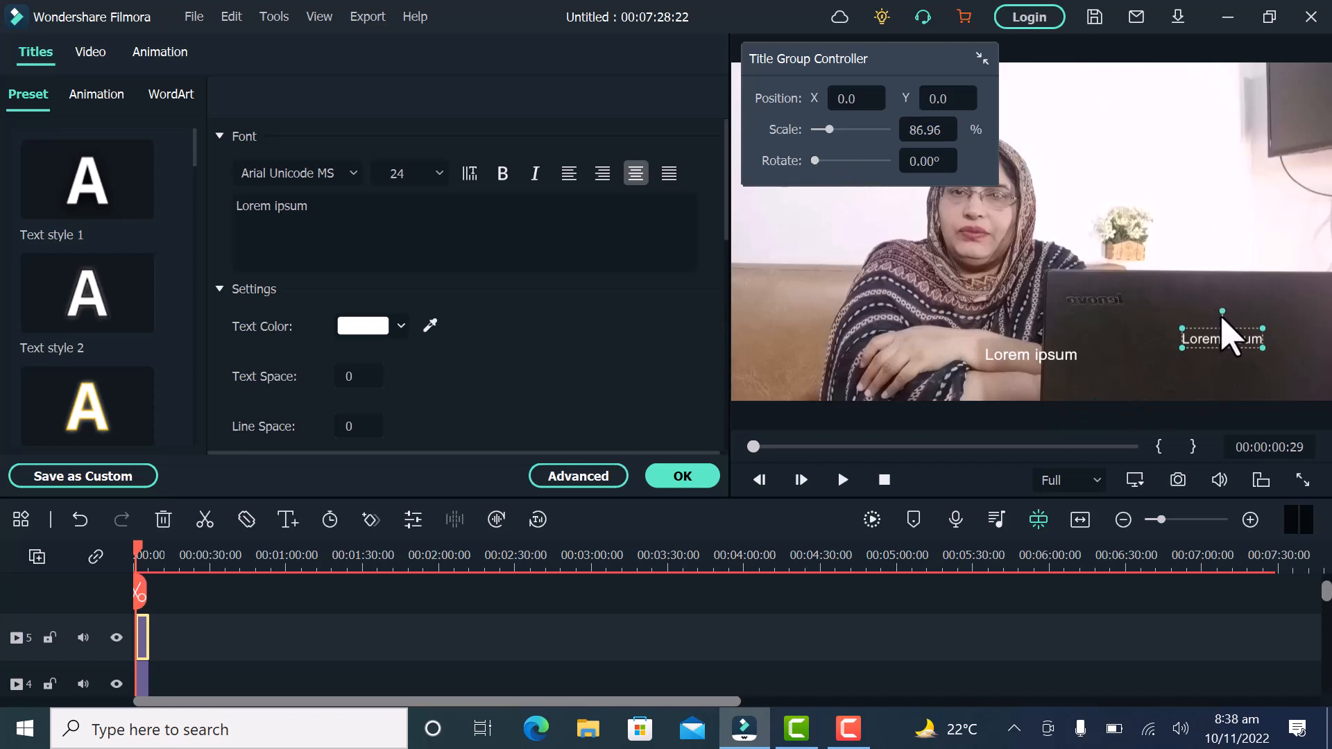
mouse_move(1222, 312)
mouse_down()
mouse_move(1238, 323)
mouse_move(1214, 354)
mouse_move(1223, 312)
mouse_up()
Replace the selected title's placeholder text with "start tech with" followed by the presenter's first name
click(327, 214)
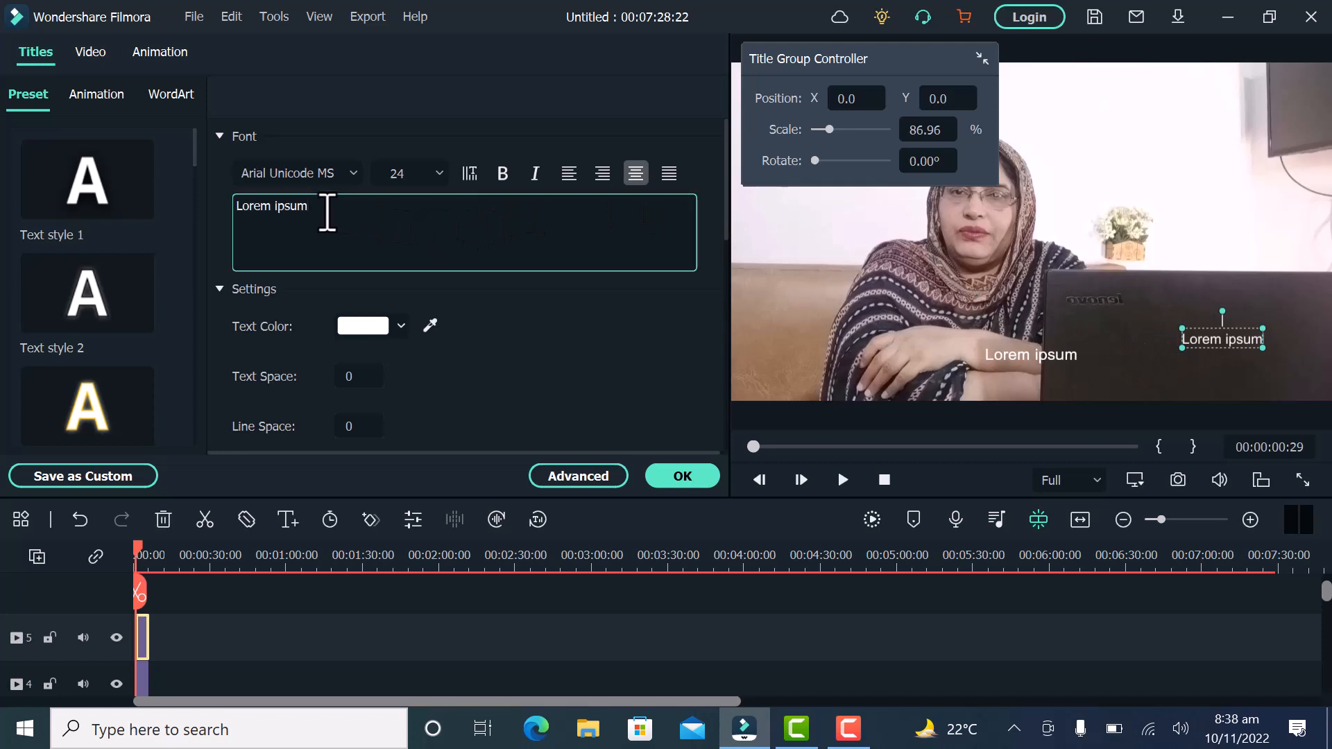
key(BackSpace)
key(BackSpace)
key(BackSpace)
key(BackSpace)
key(BackSpace)
key(BackSpace)
key(BackSpace)
key(BackSpace)
key(BackSpace)
key(BackSpace)
key(BackSpace)
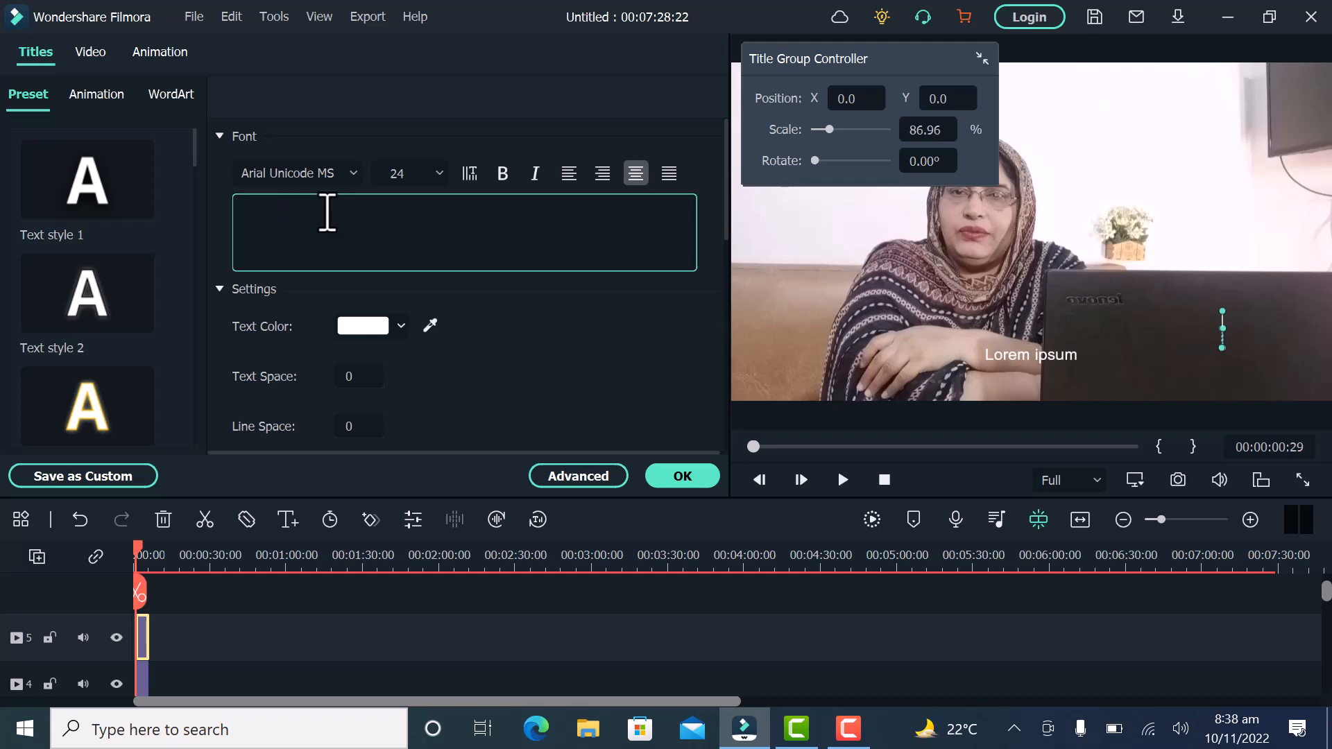
text(start tech )
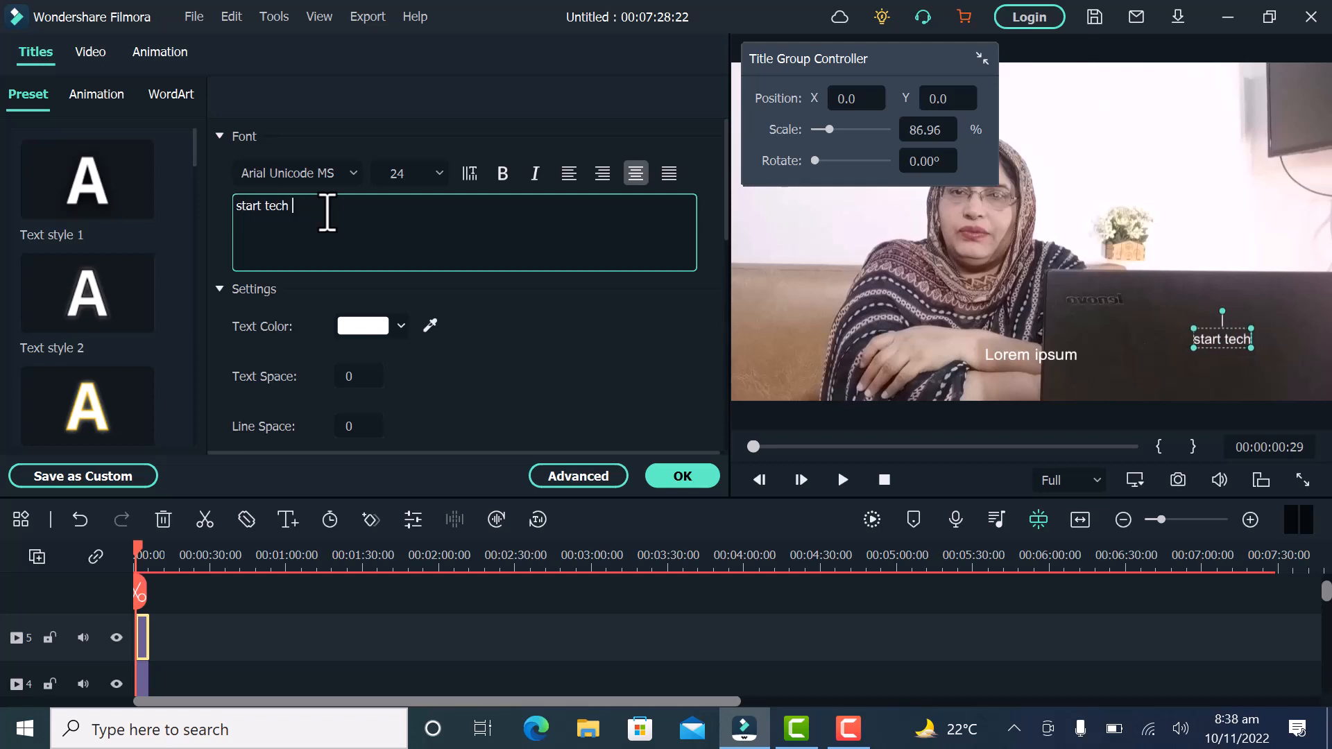
text(with hu)
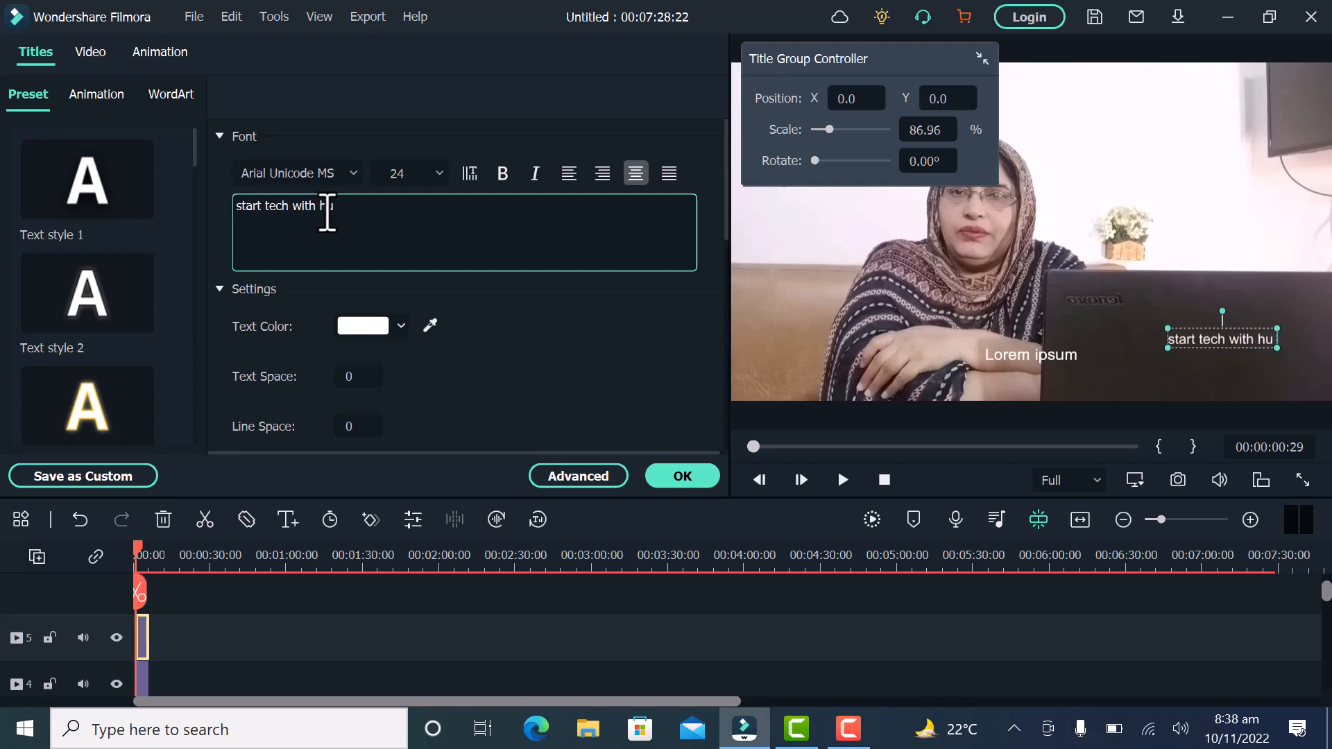
text( era)
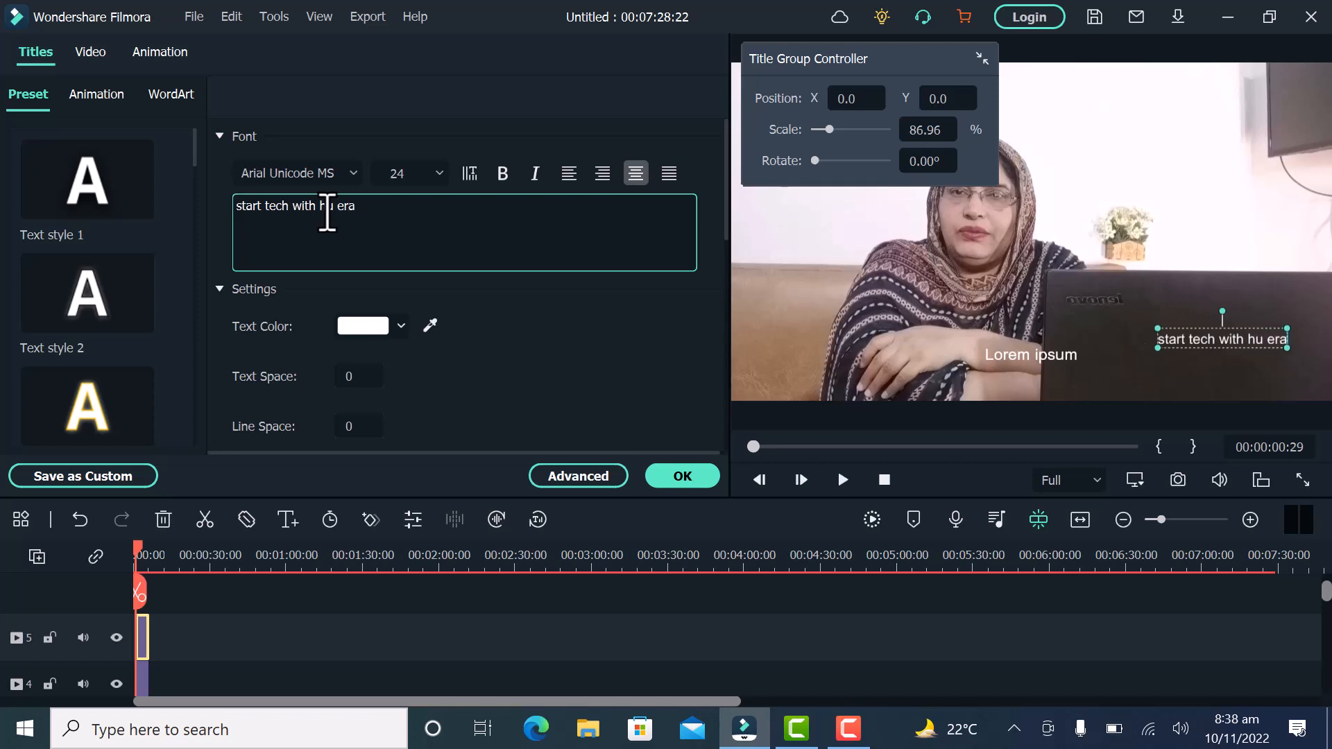
Try crimson and dark purple as the title's text color, and settle on dark maroon
click(401, 329)
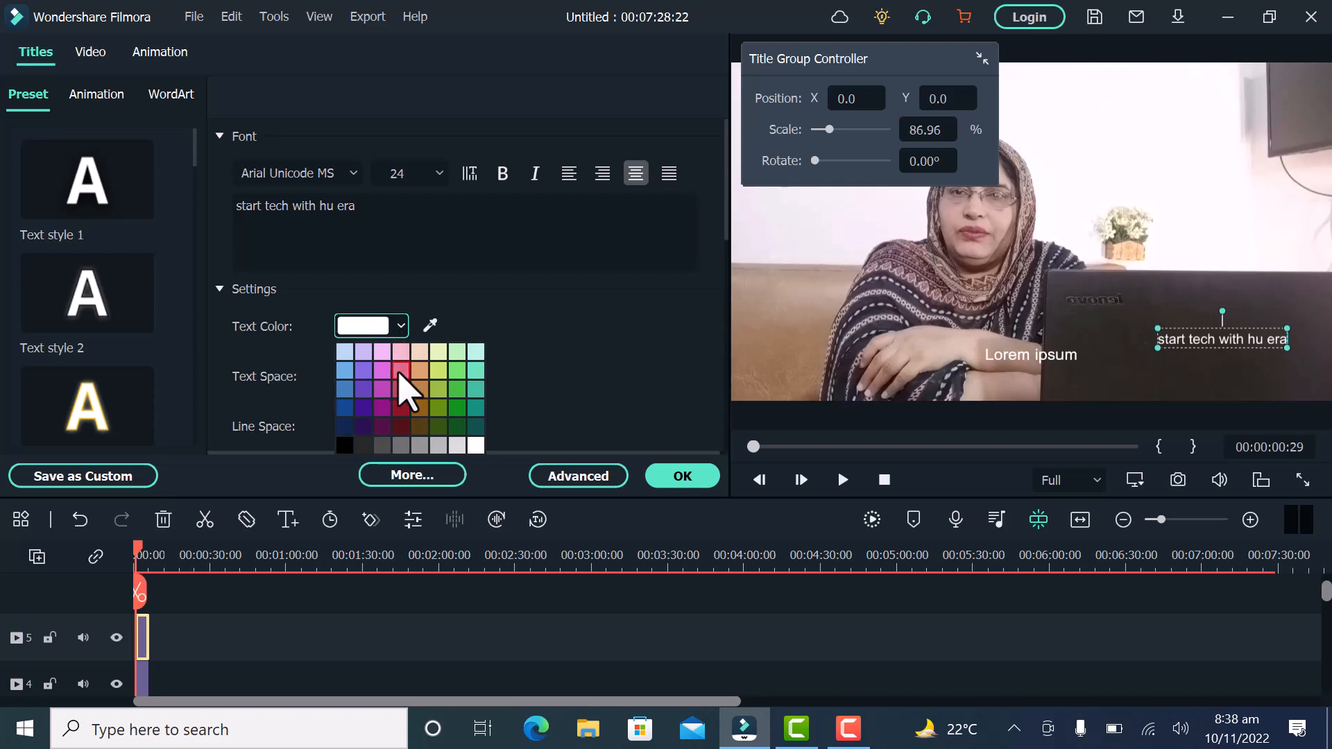
click(400, 409)
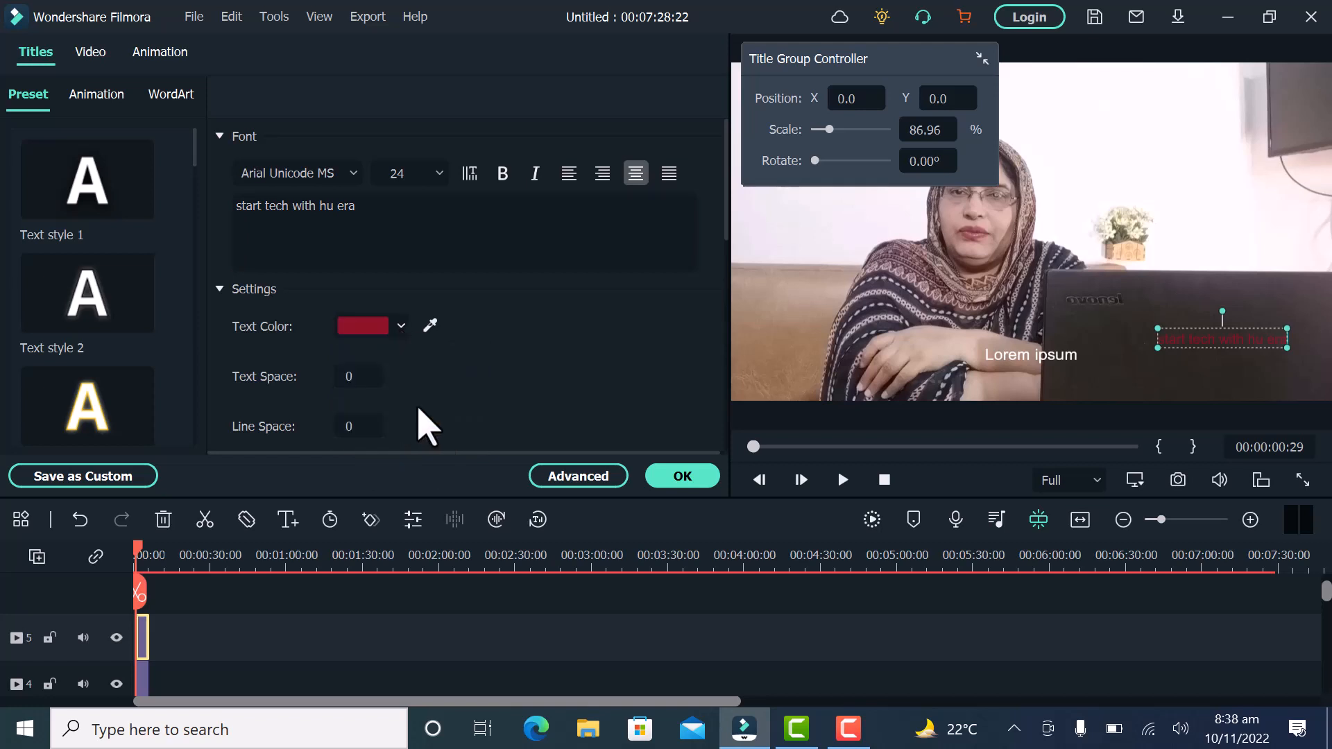
click(401, 326)
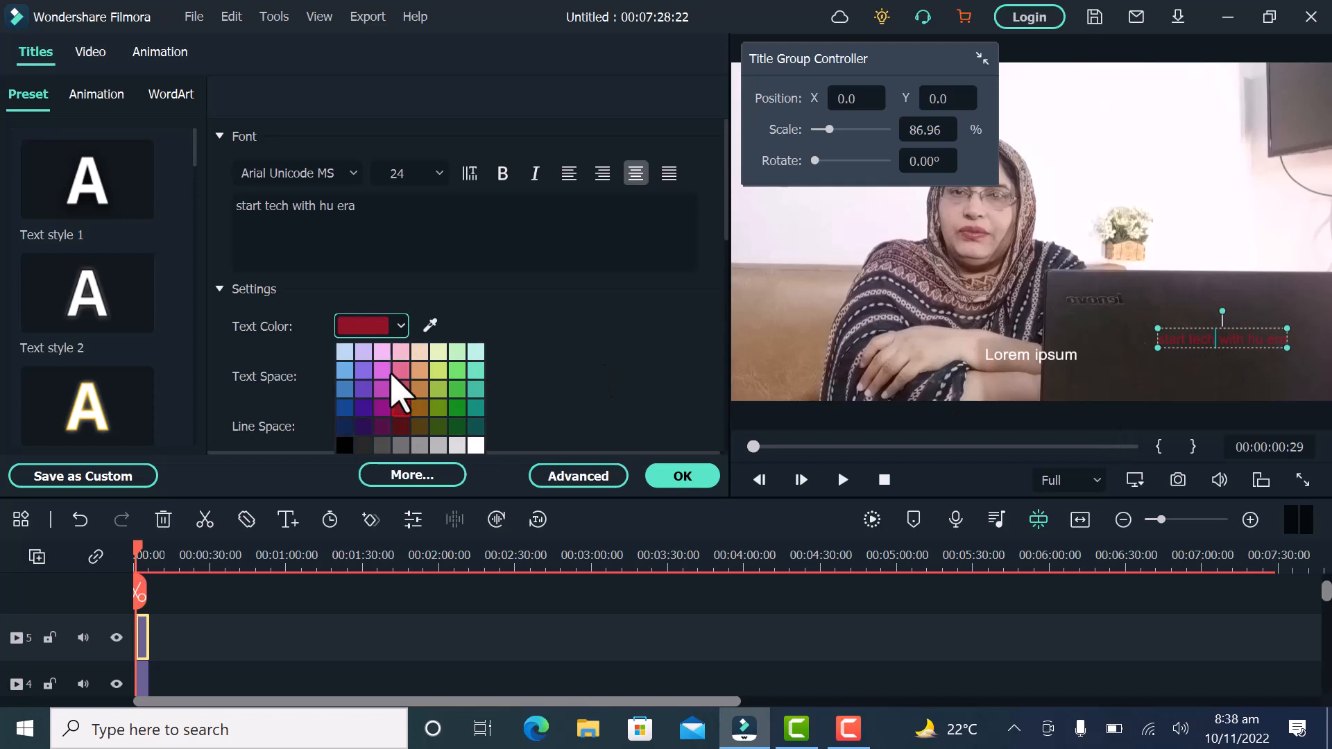
click(364, 428)
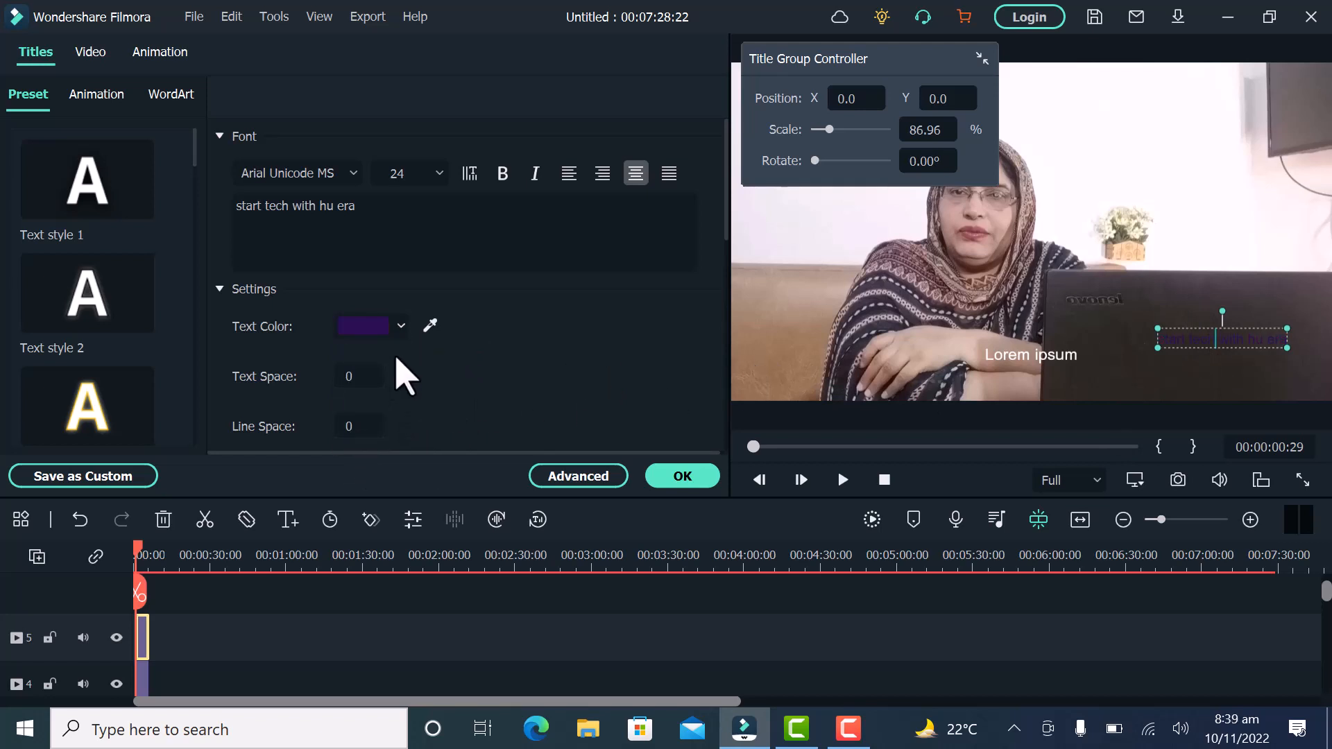
click(403, 326)
click(425, 402)
Enlarge the words "start tech with" to font size 40 and move the title onto the wall above the flower pot
drag(1245, 340, 1232, 279)
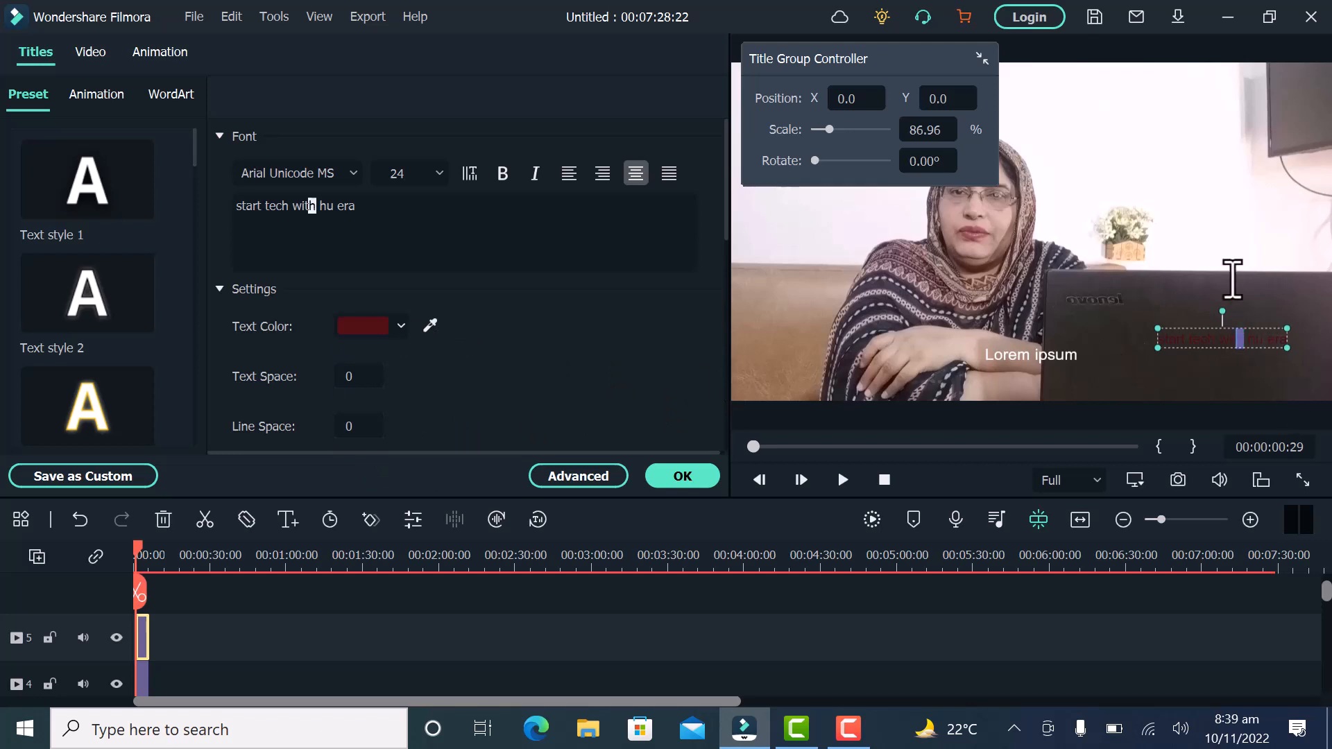
drag(1227, 330, 1154, 329)
click(439, 173)
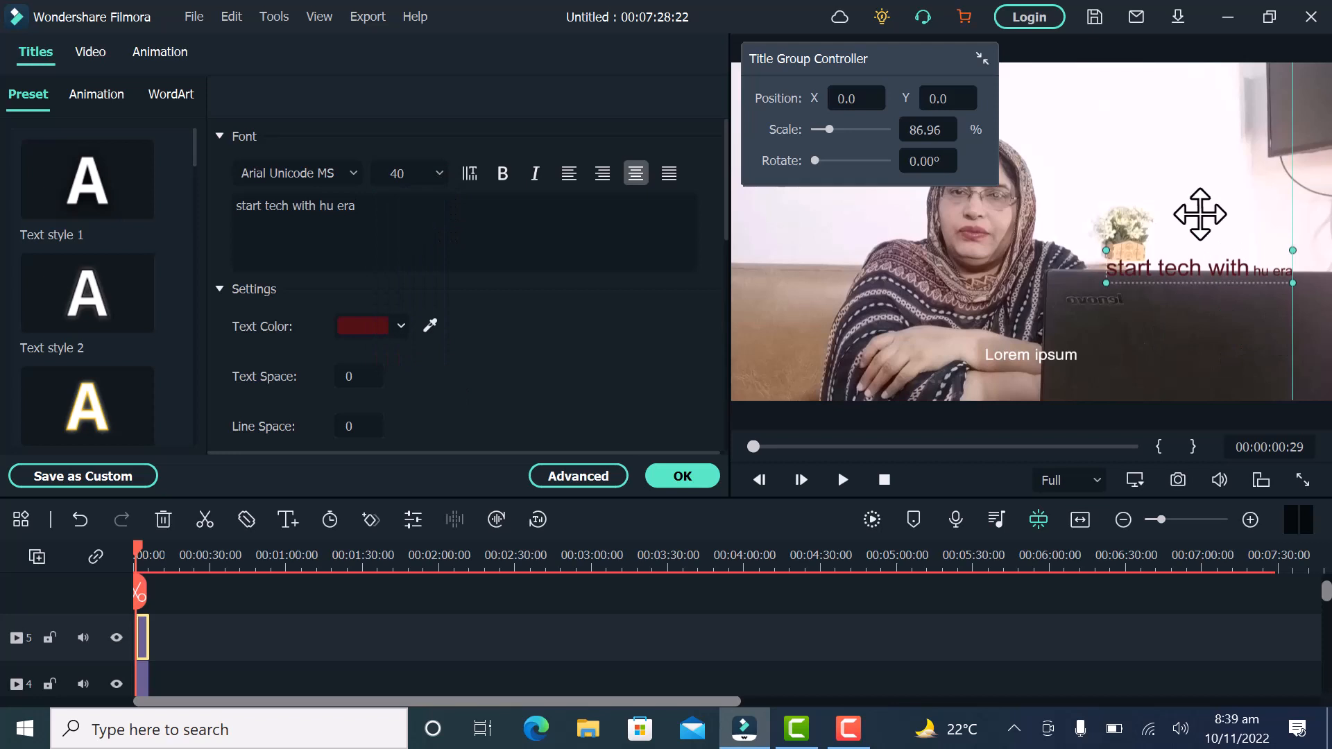
drag(1198, 214, 1187, 159)
click(1234, 247)
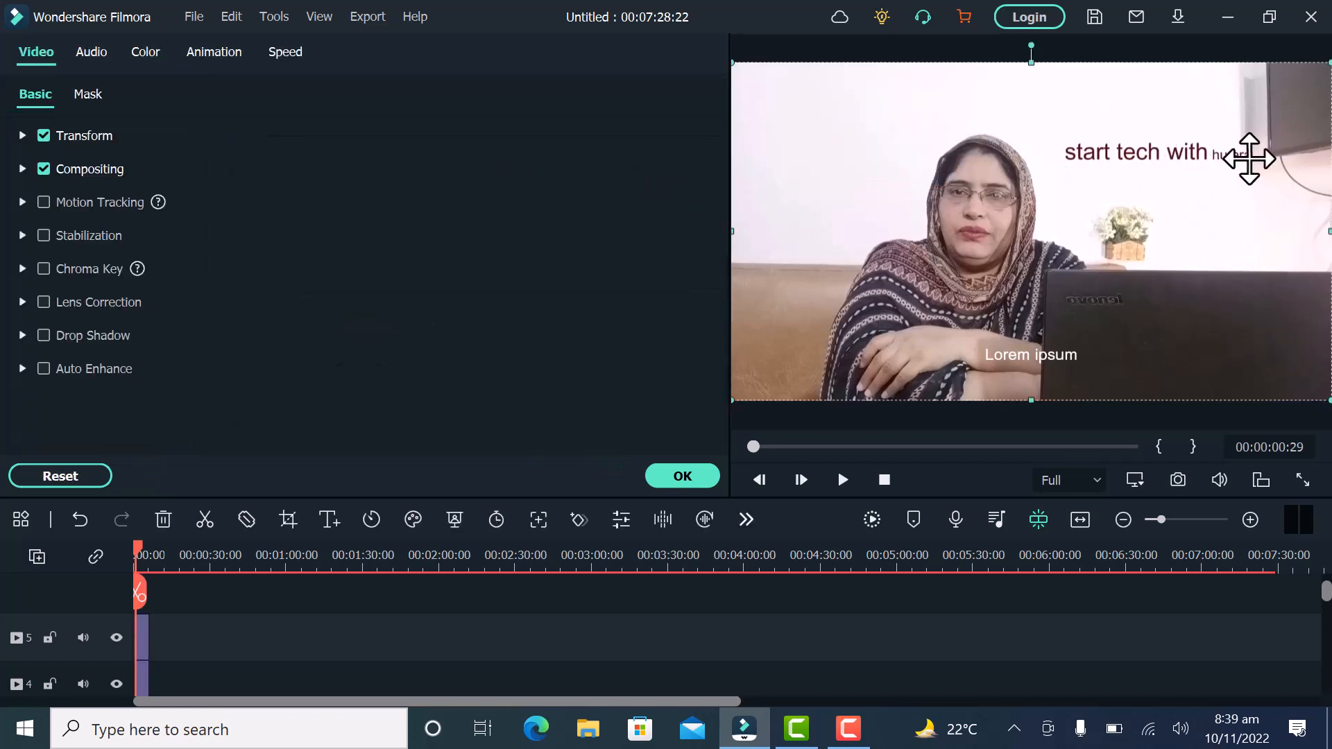
Set the whole title text to font size 44
click(1248, 160)
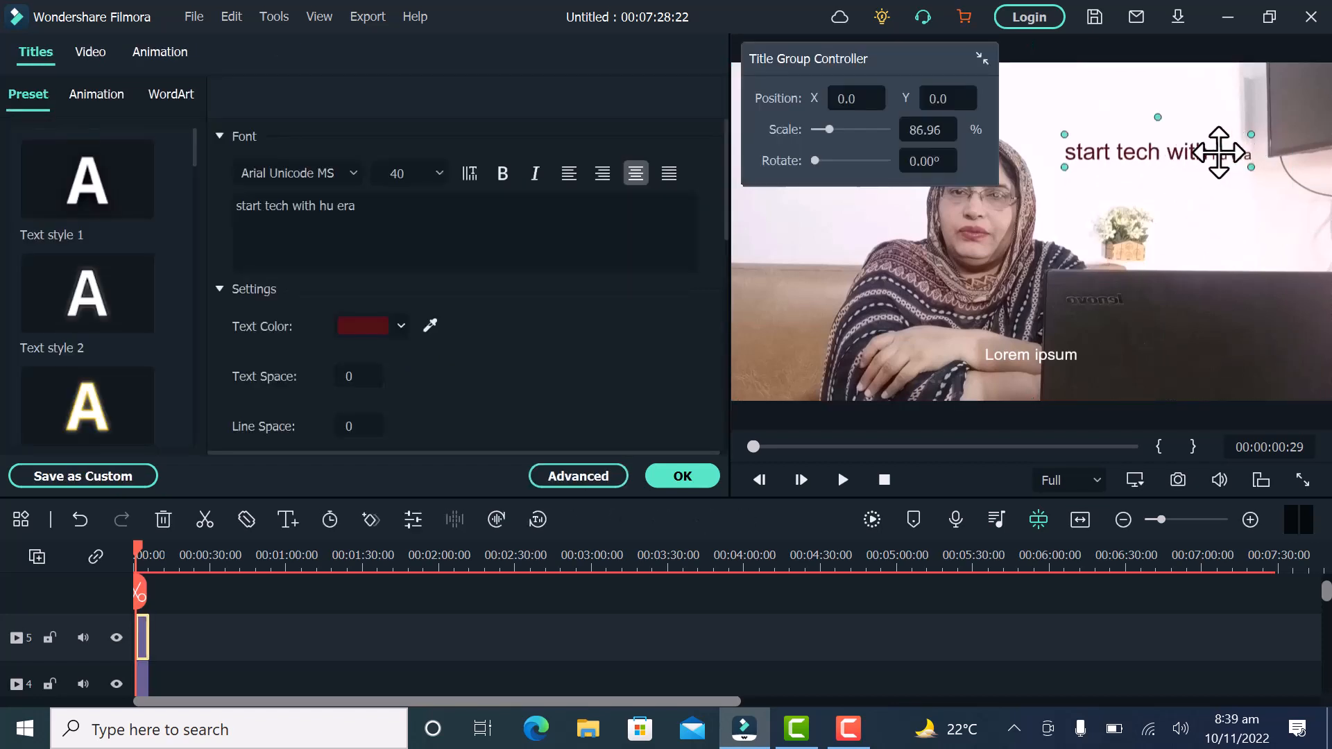
double_click(1219, 152)
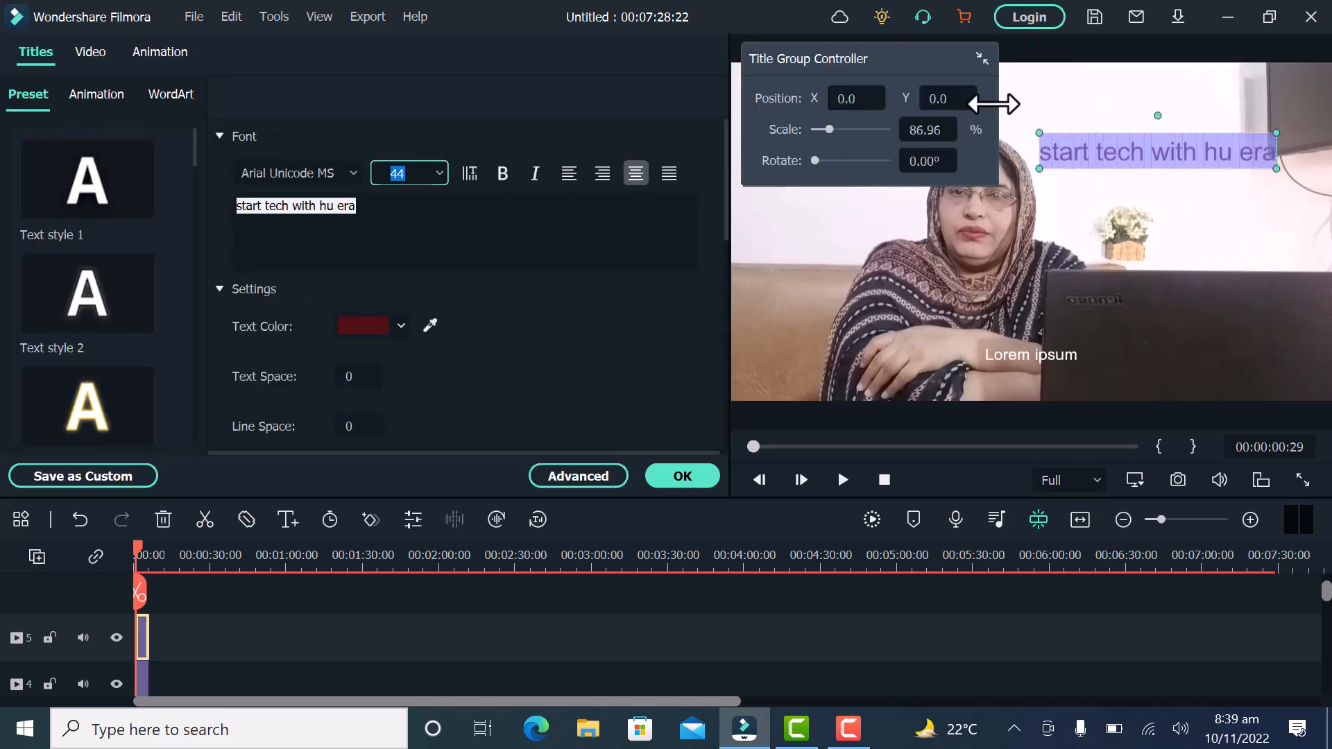
click(1240, 171)
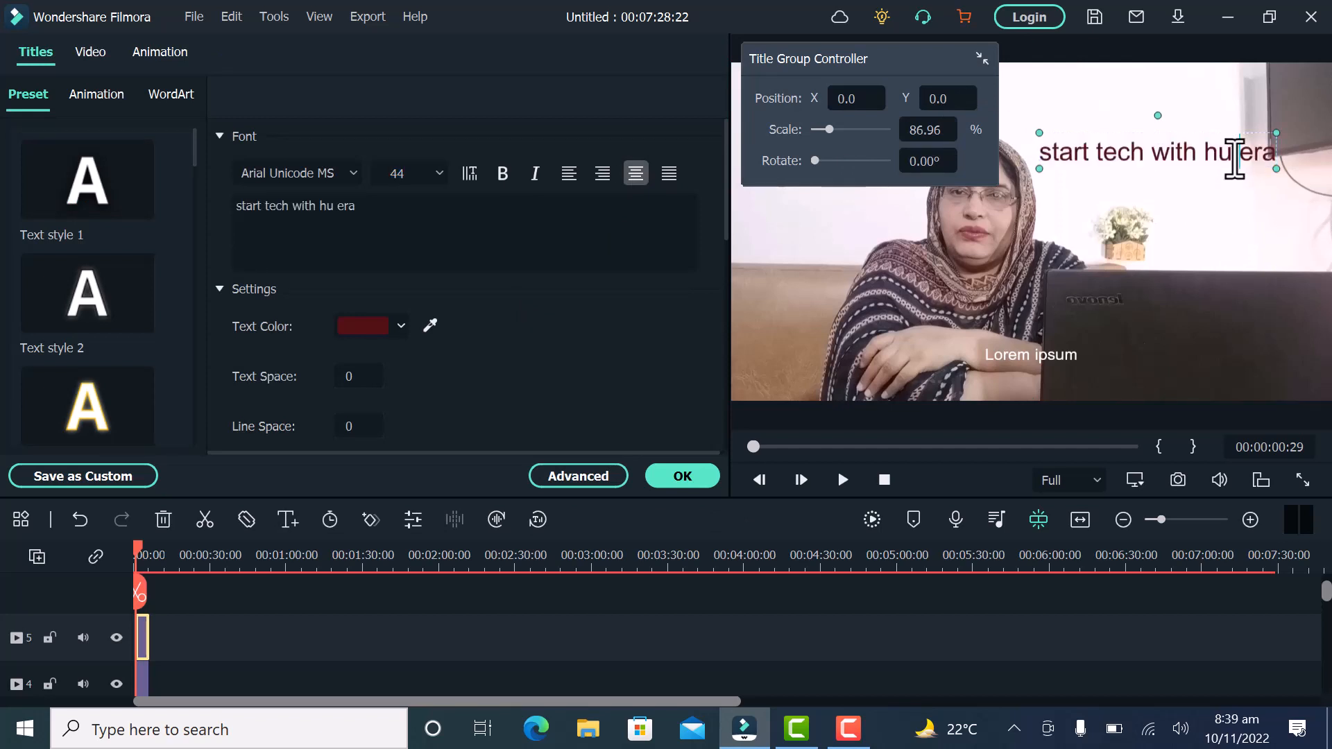
click(1096, 156)
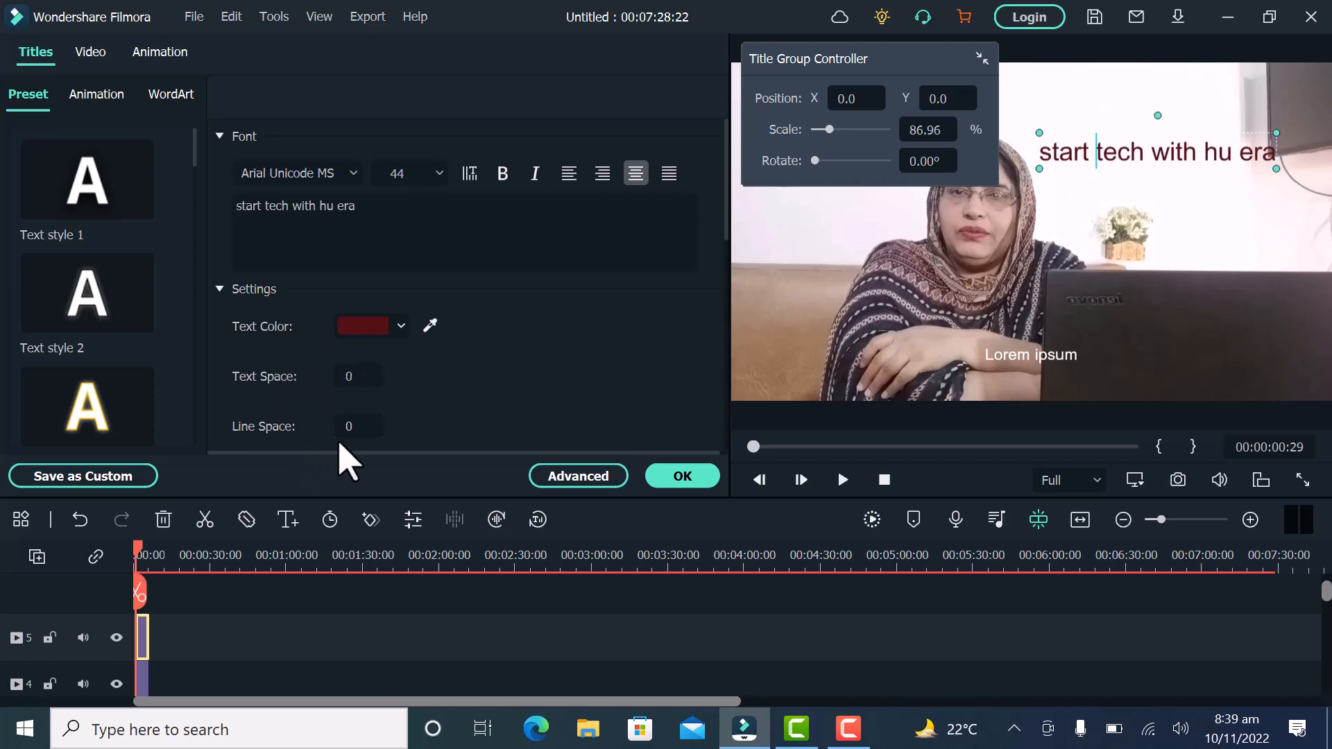
Tighten the title's text spacing to -32
drag(353, 373, 383, 373)
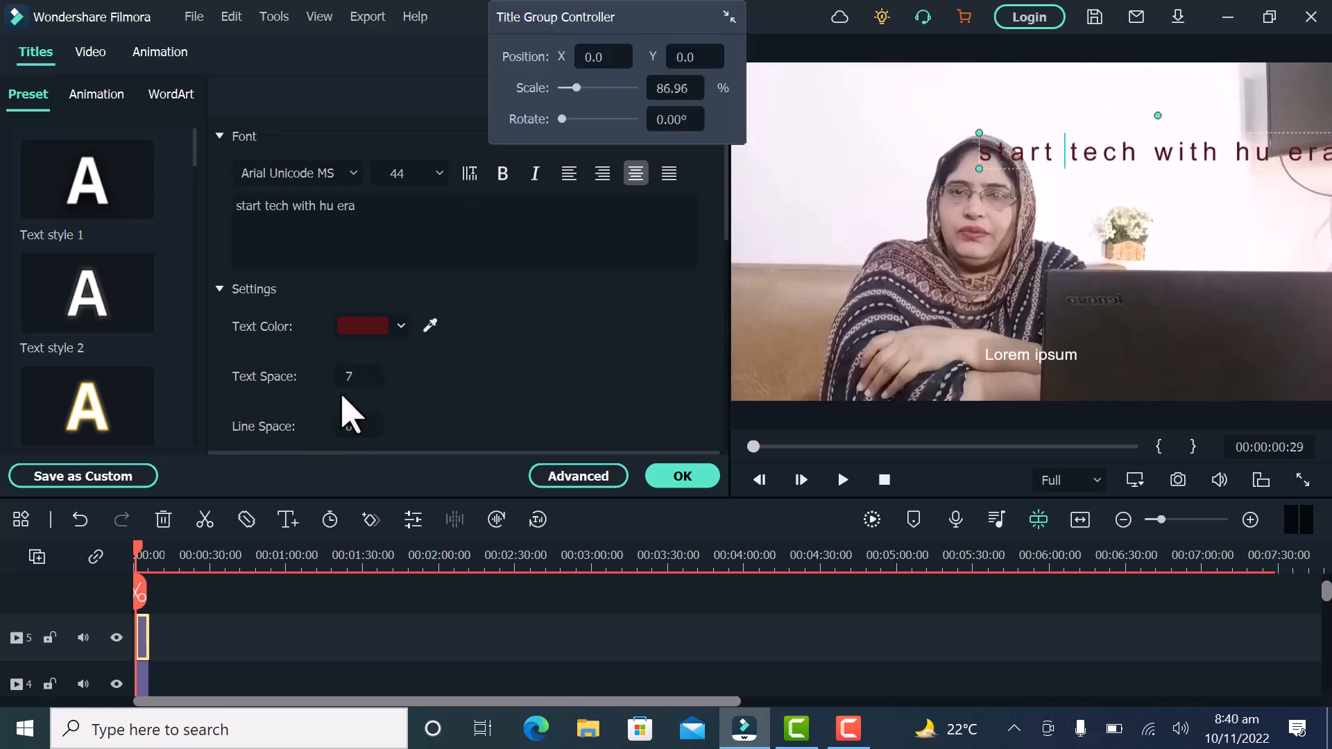
drag(358, 376, 303, 376)
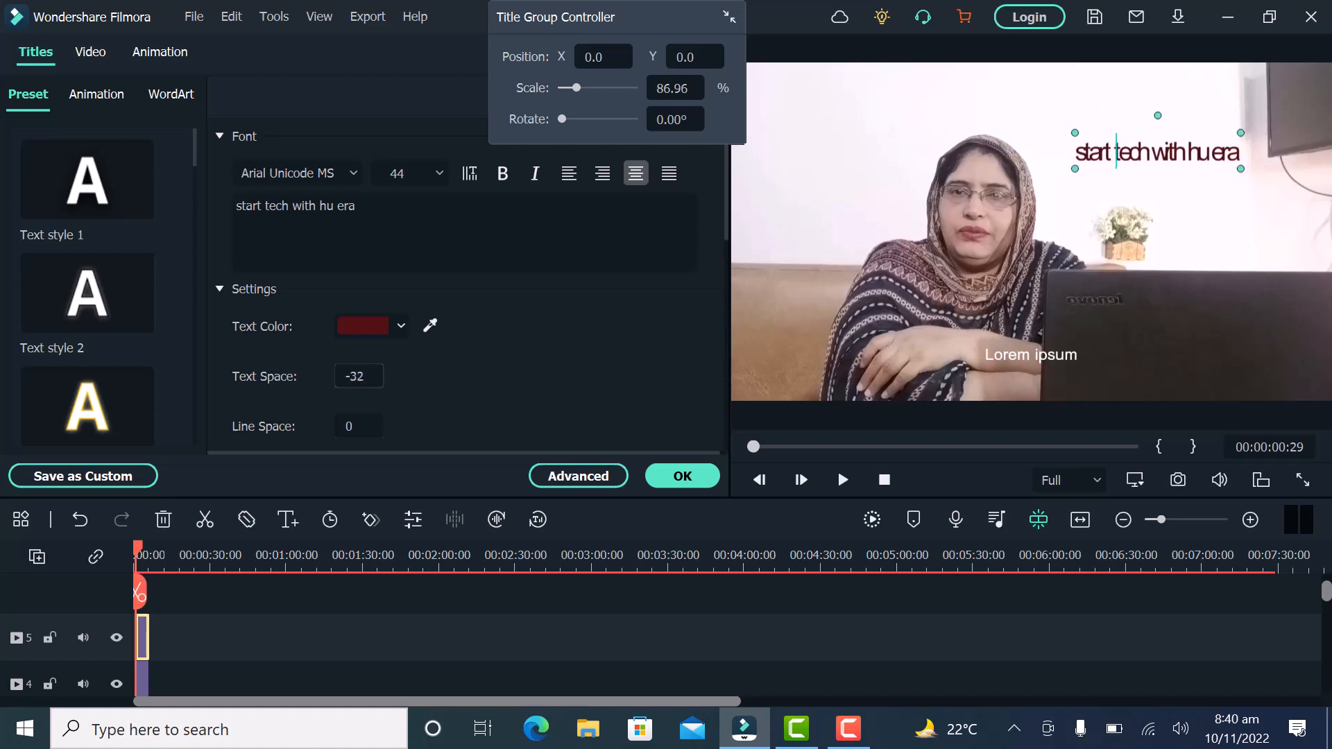
Insert the missing letter "m" in the name at the end of the title and set the line spacing to 28
click(338, 208)
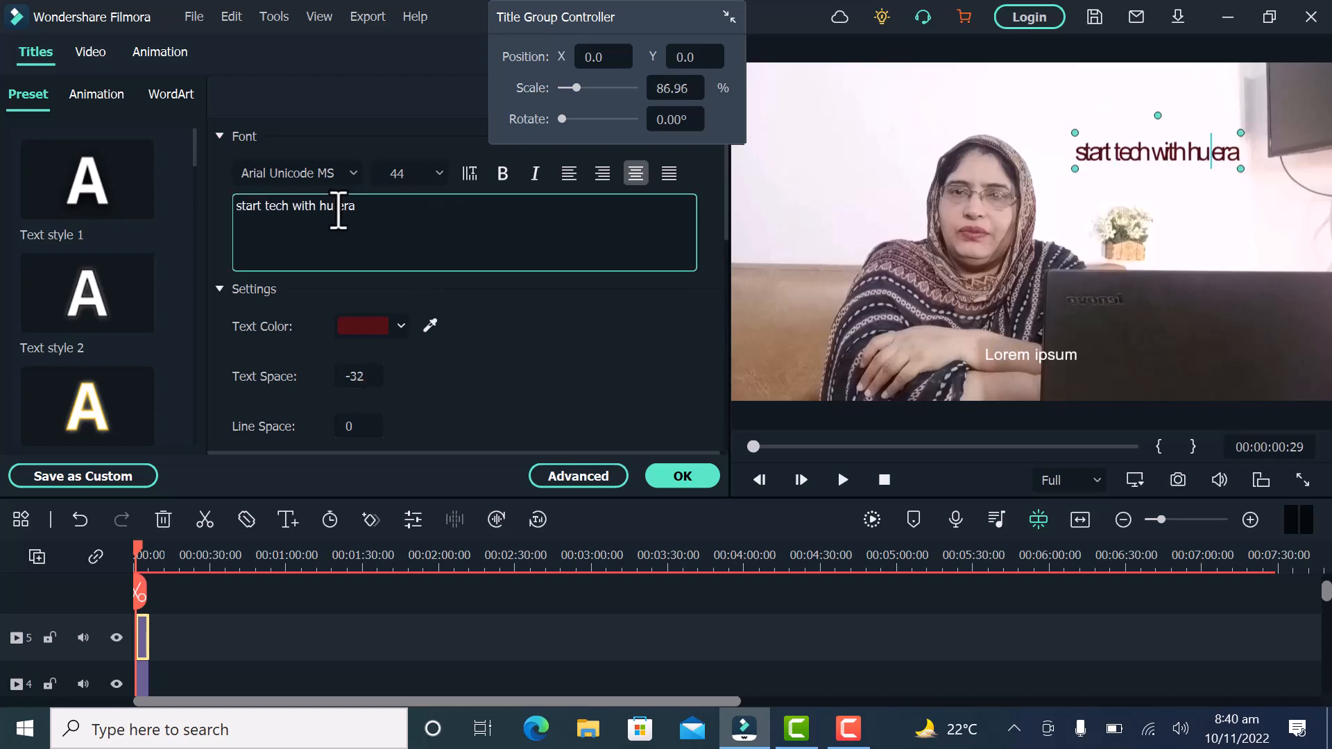
text(m)
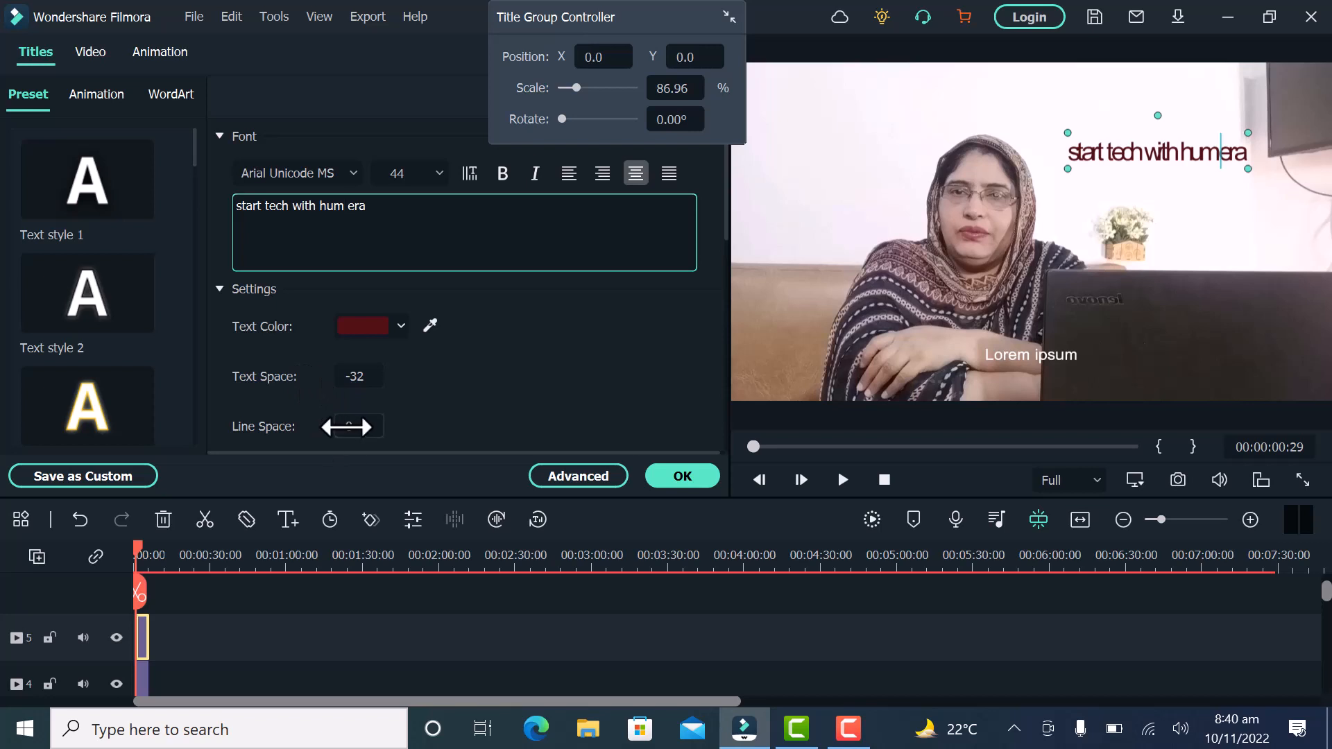
drag(359, 426, 353, 426)
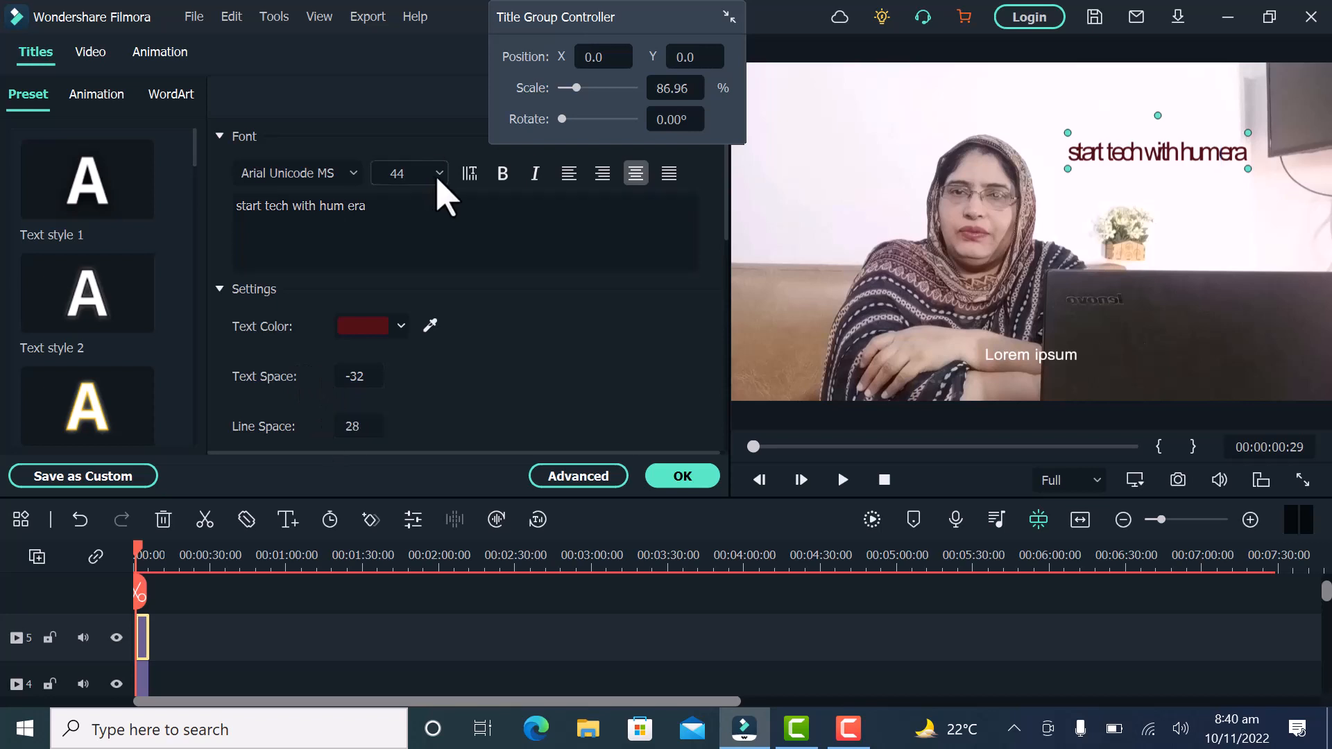
Try font size 32 on the title, and set it back to 44
click(440, 178)
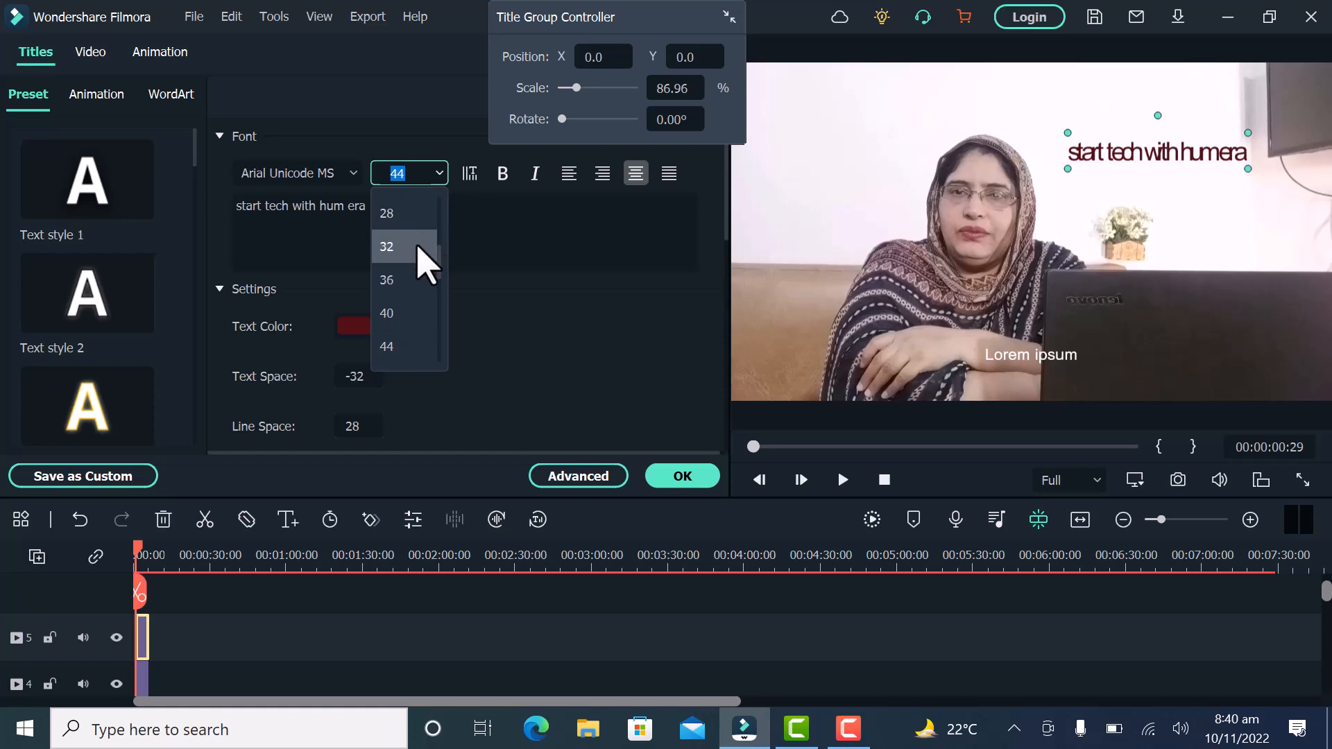
click(418, 246)
click(441, 176)
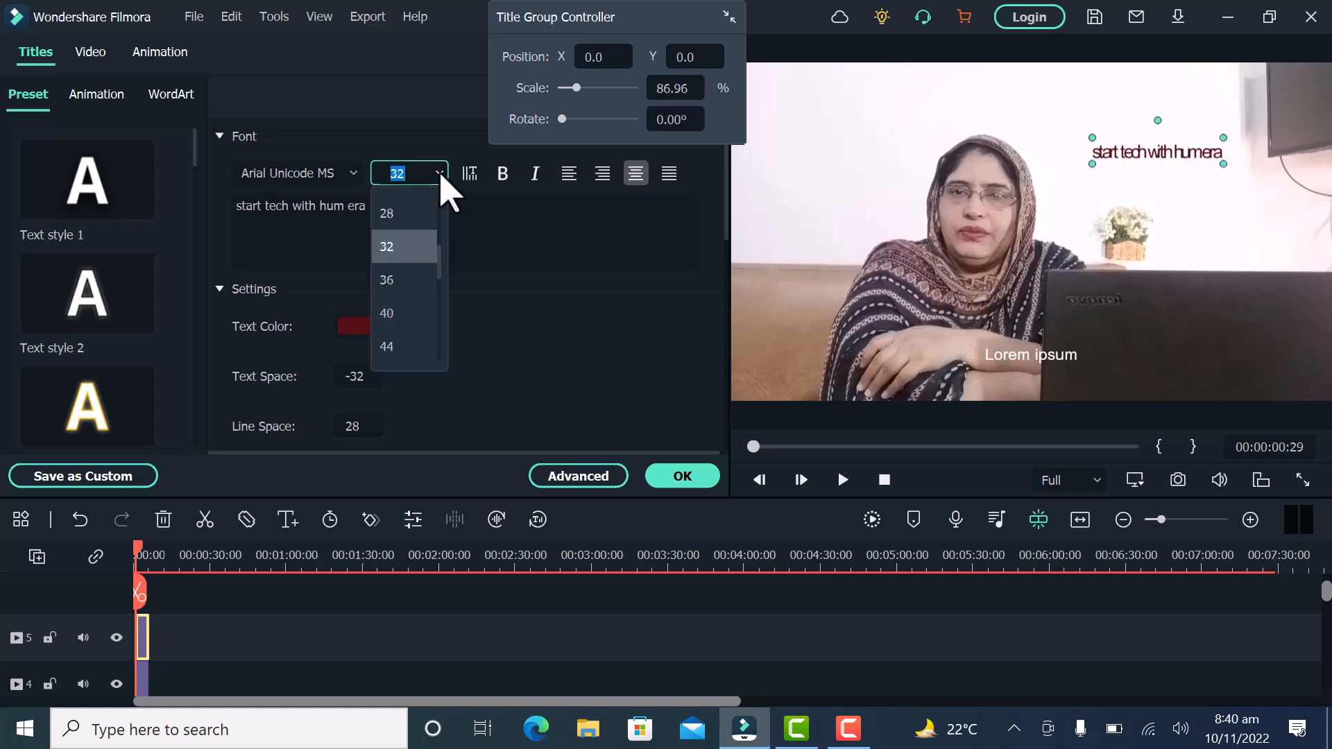
click(423, 347)
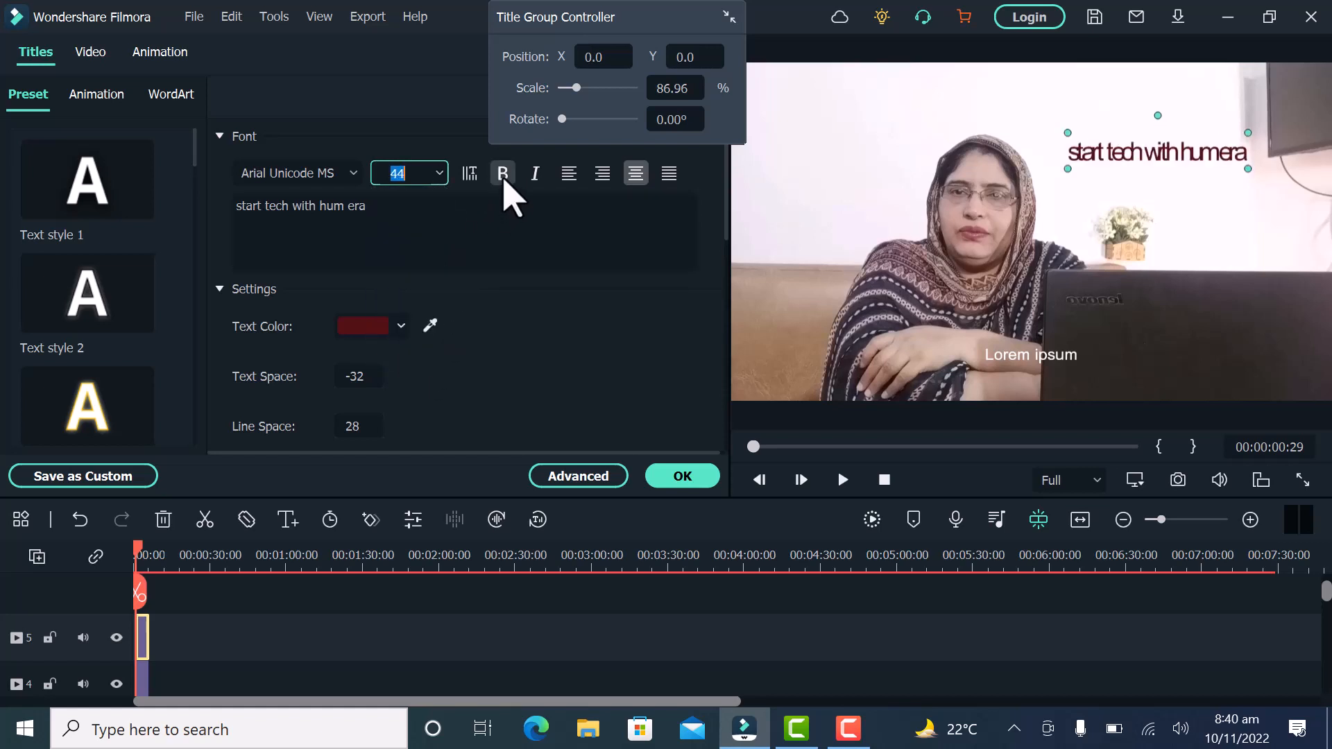
Make the title text bold and italic
click(503, 177)
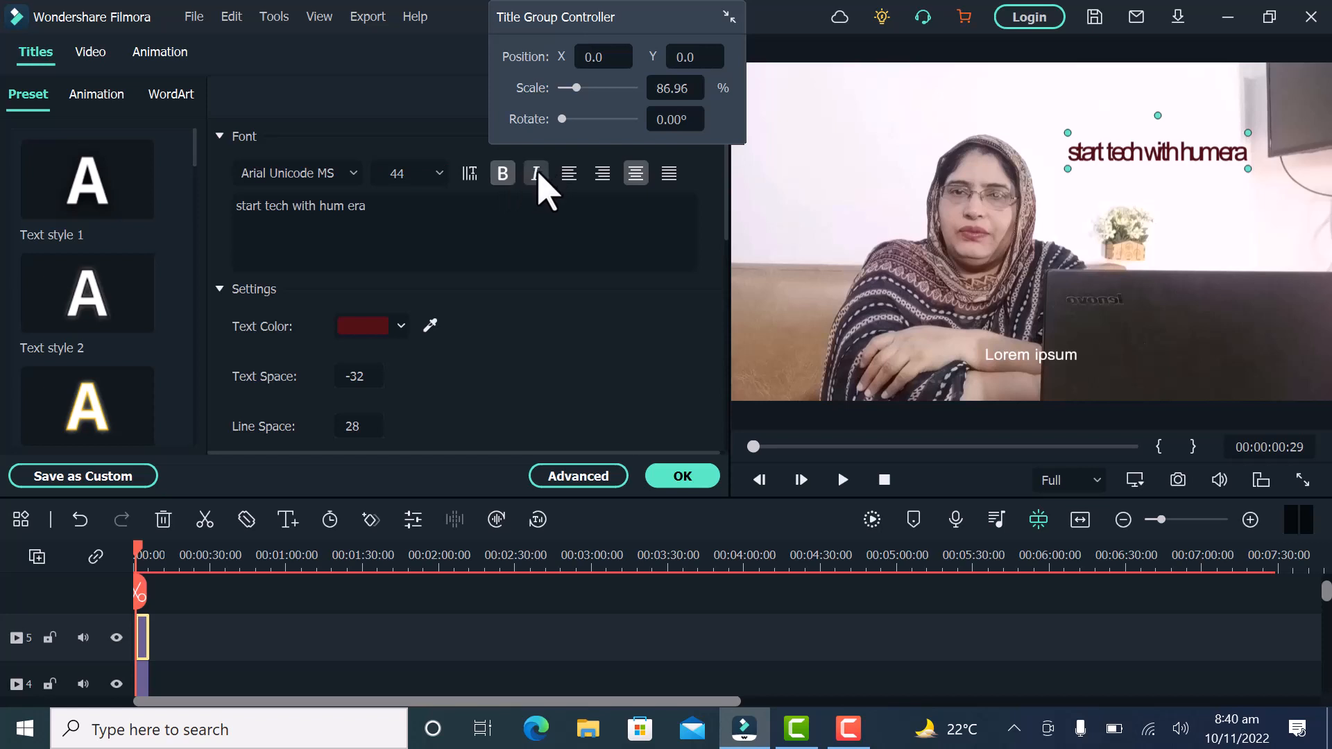
click(536, 174)
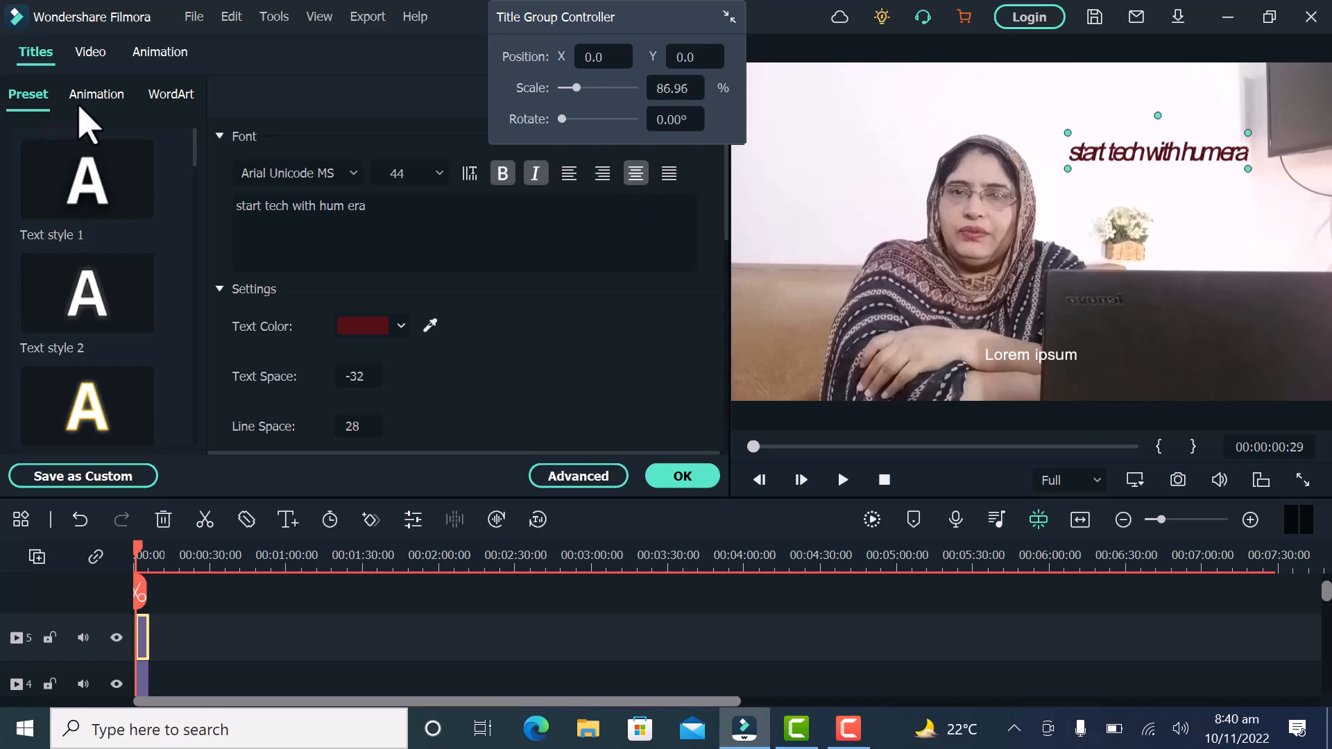
Browse the title animation presets and play the opening seconds of the video to check how the title appears
click(95, 101)
scroll(107, 430, down, 5)
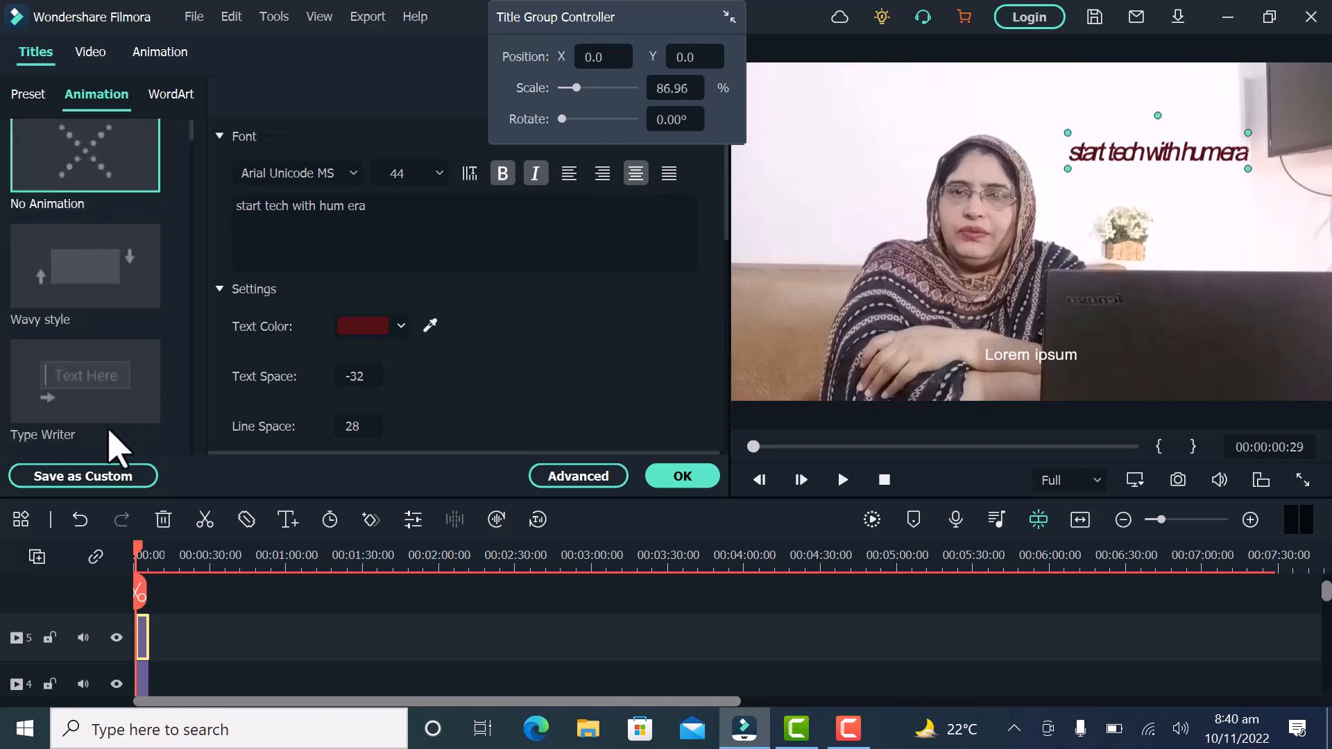
scroll(133, 543, down, 15)
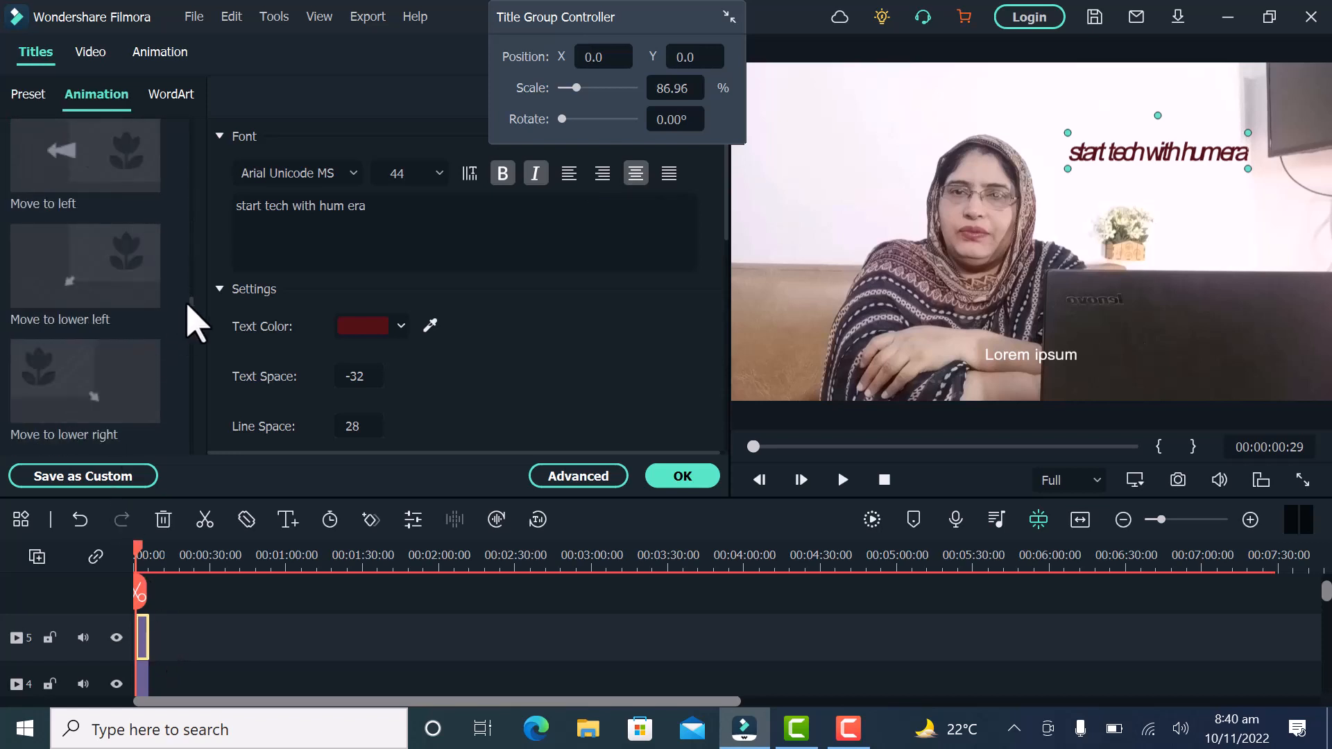
drag(191, 307, 200, 216)
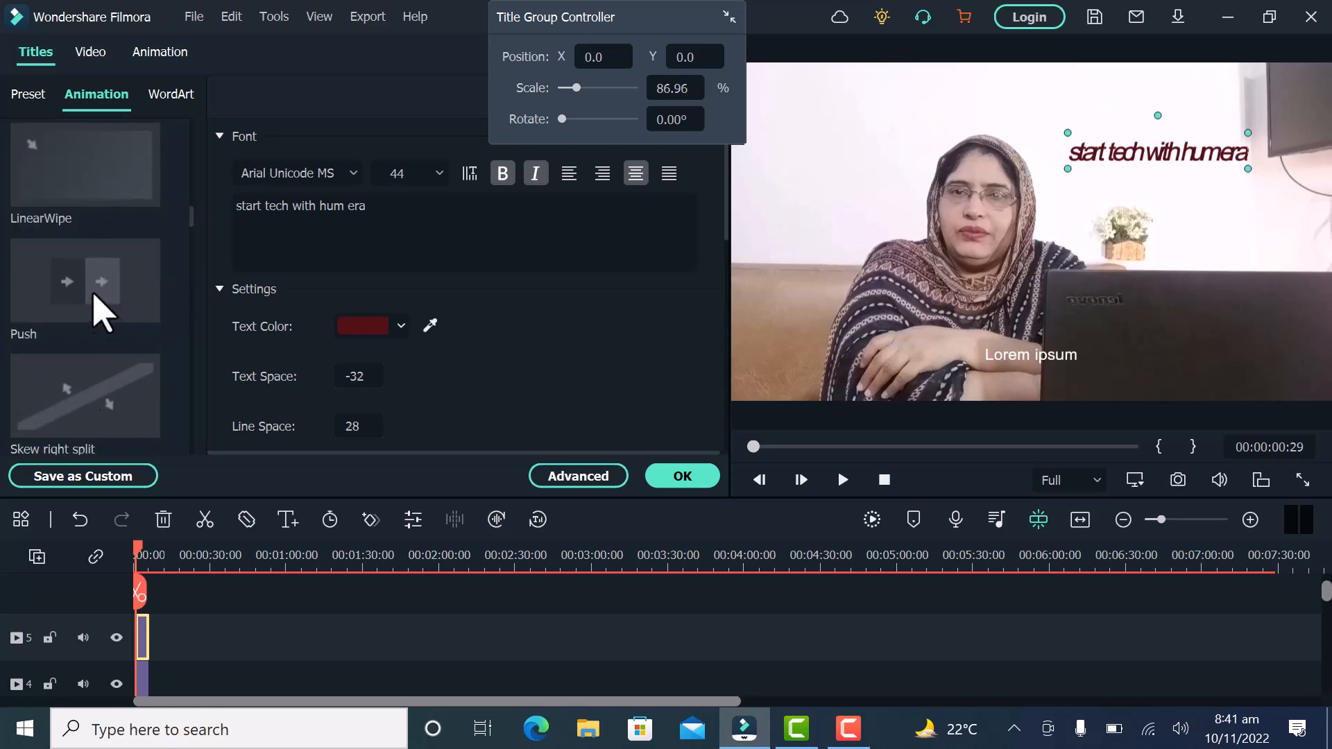
click(140, 647)
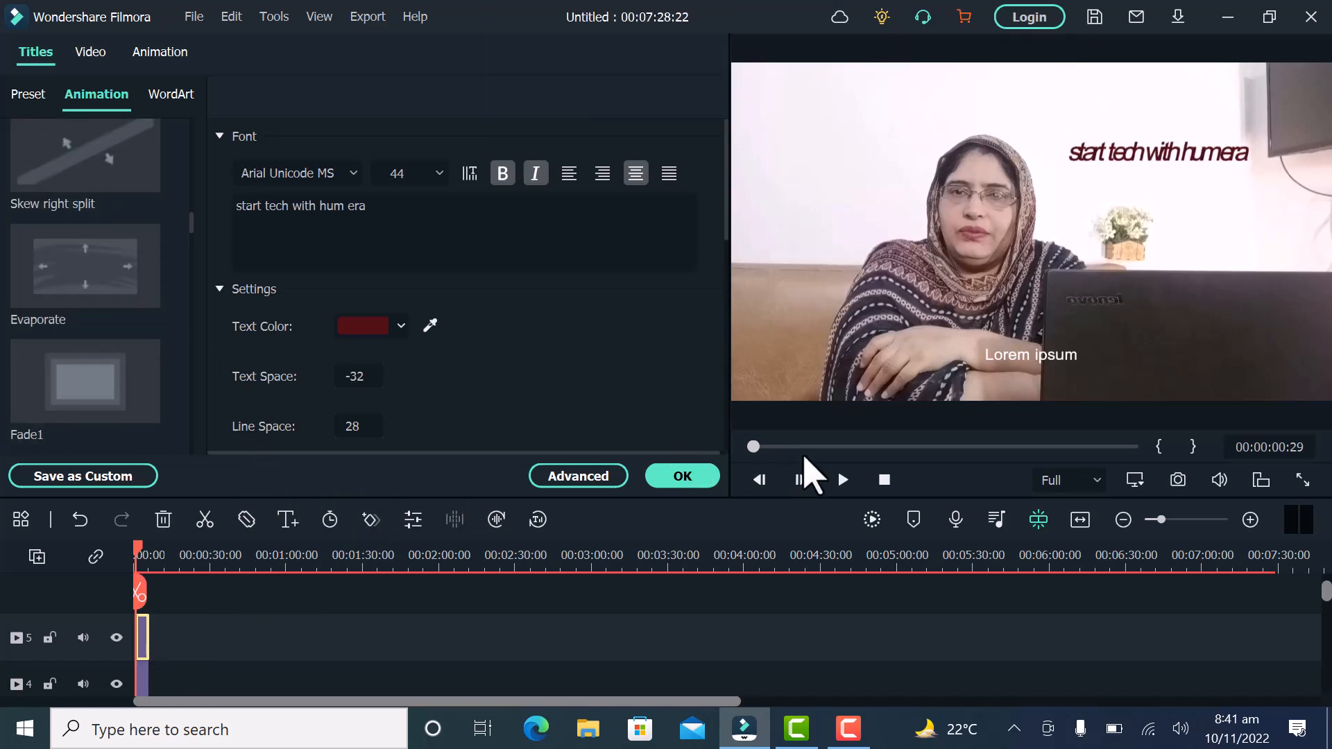
click(843, 480)
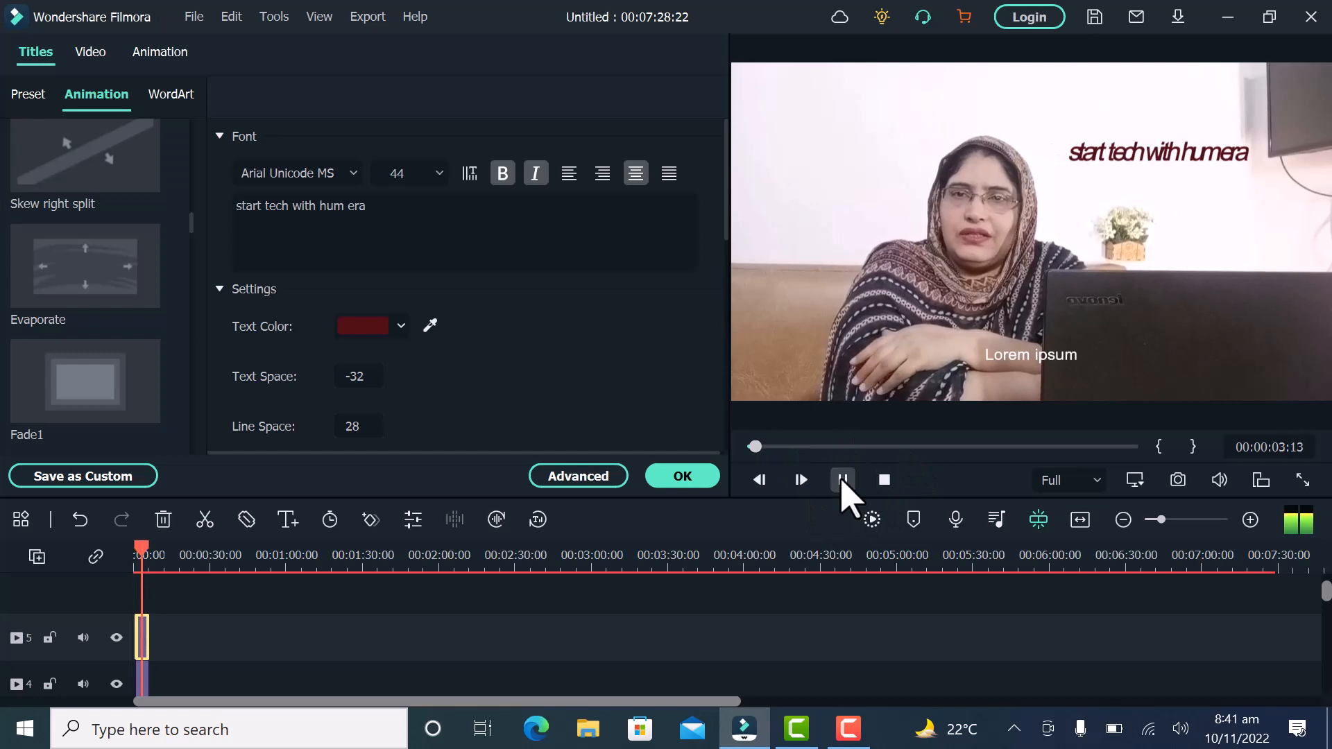
click(842, 480)
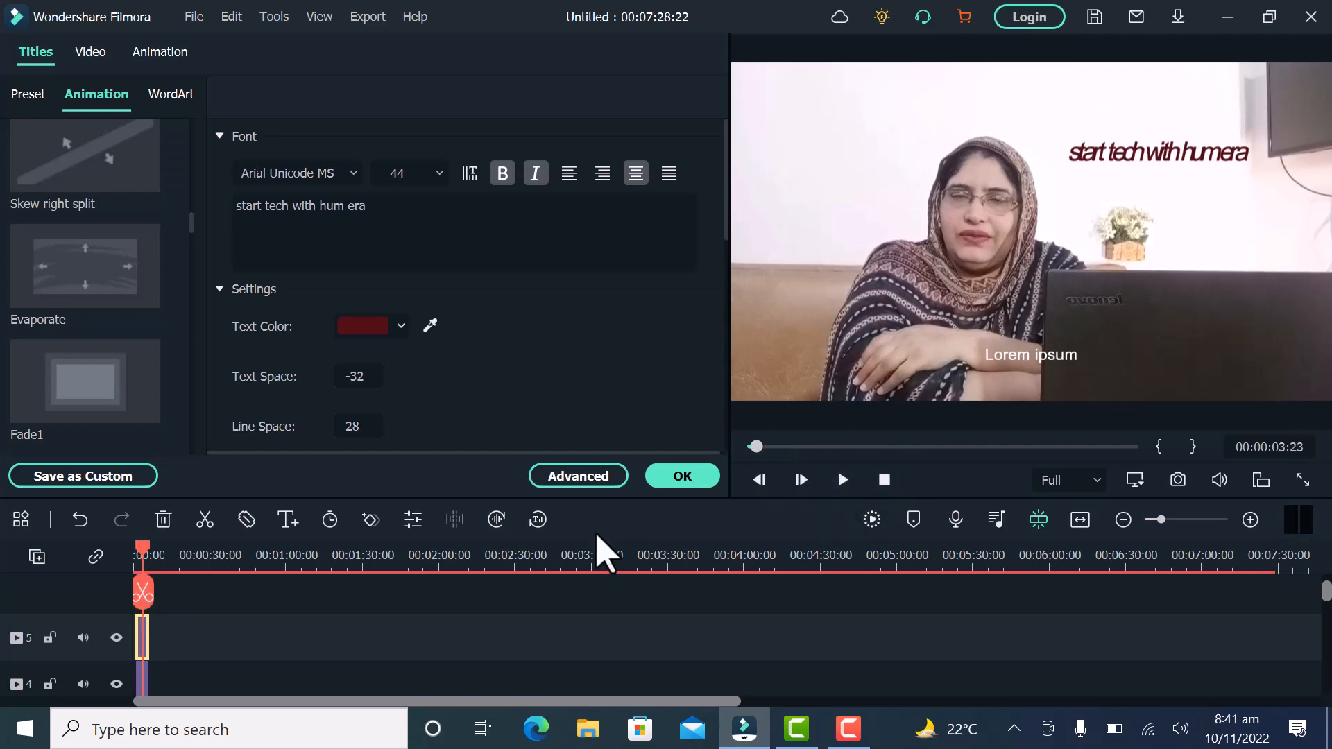
click(753, 447)
click(842, 479)
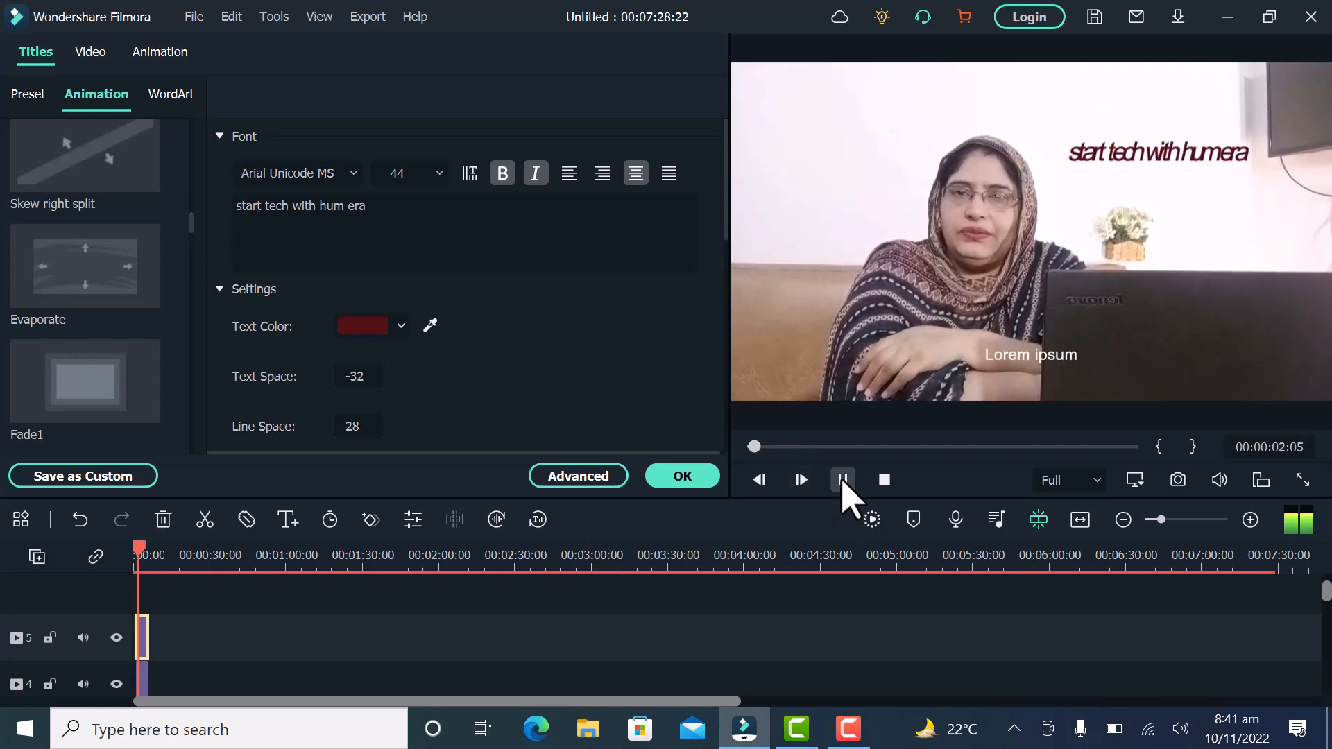
click(842, 479)
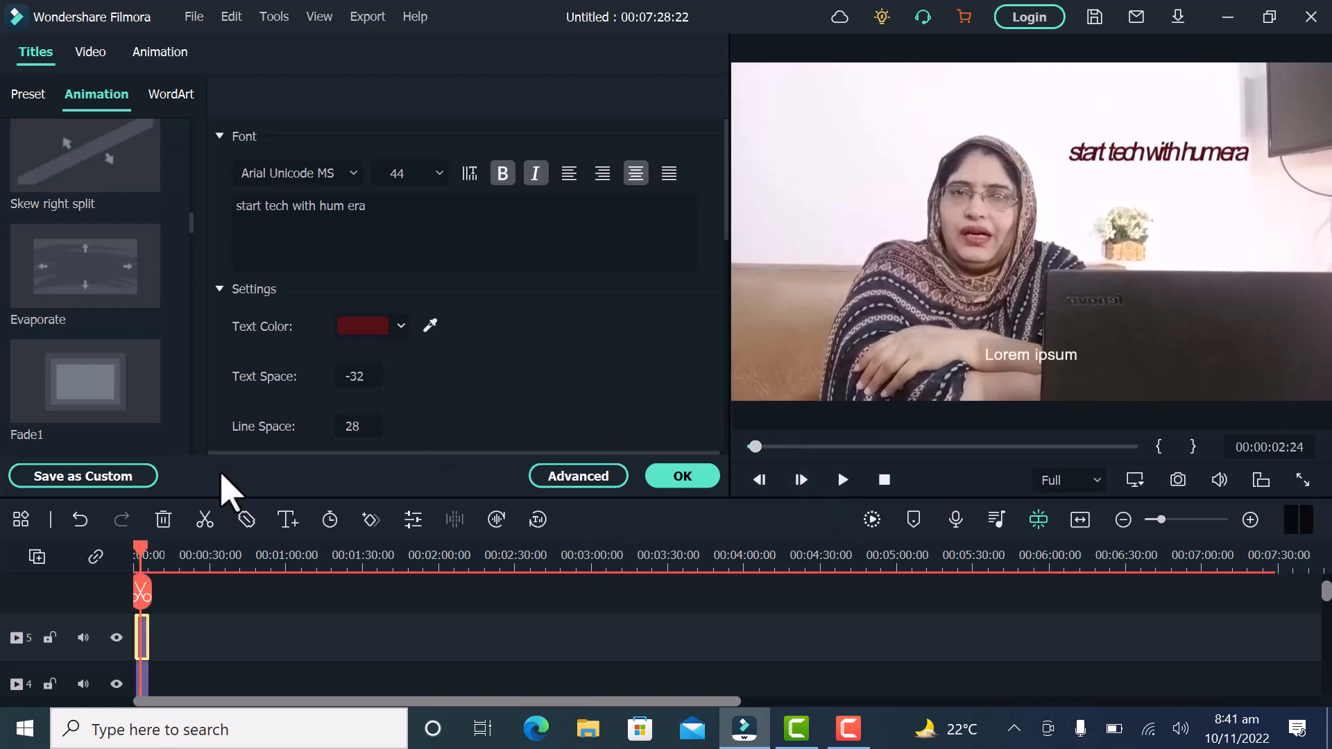
Delete the selected title clip from video track 5
click(165, 347)
scroll(161, 612, down, 7)
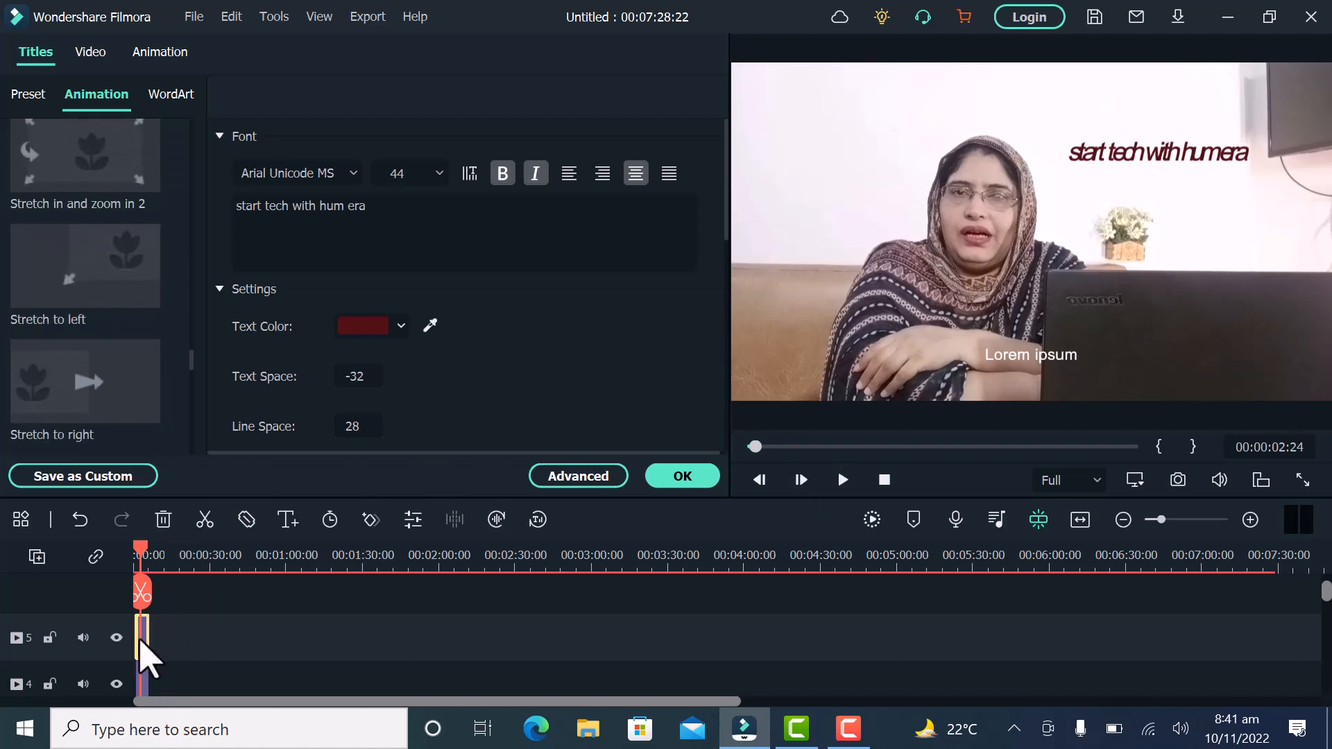
click(163, 520)
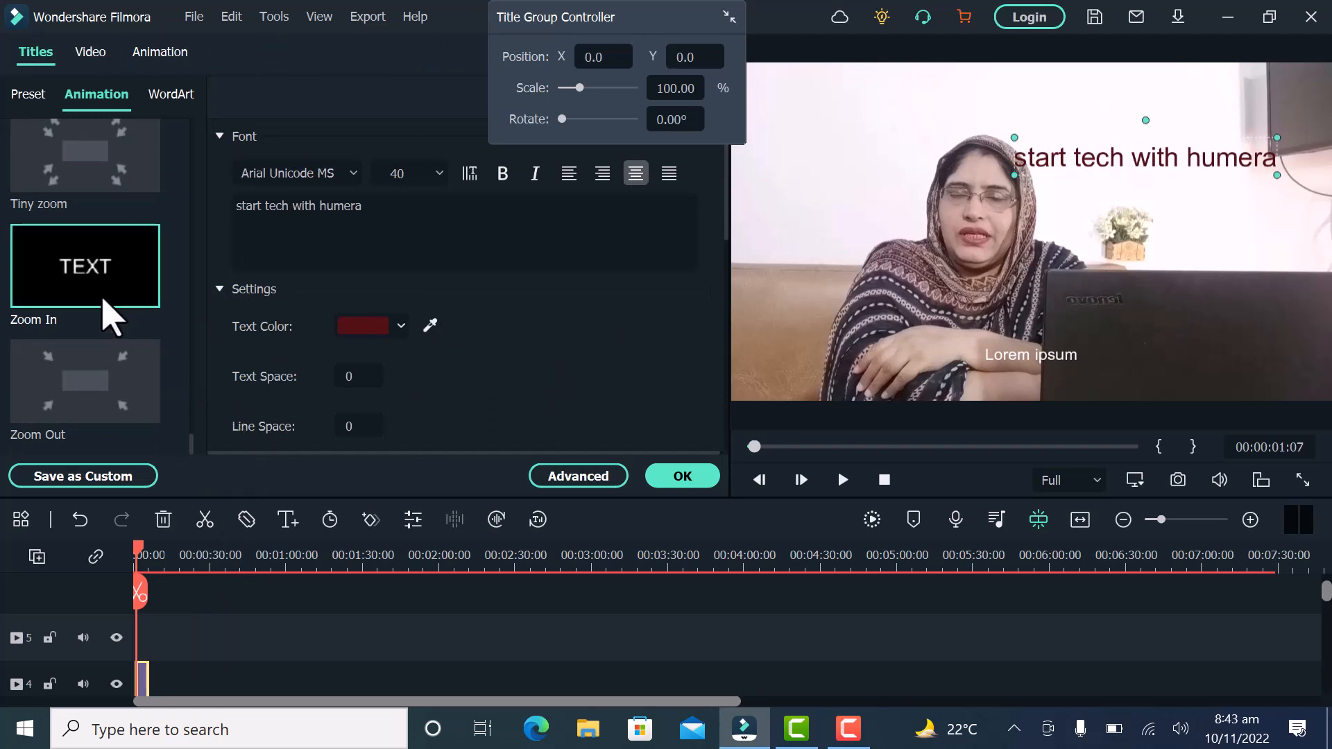
Try several blue, multicolored, orange and yellow WordArt styles on the title
click(171, 95)
mouse_move(127, 212)
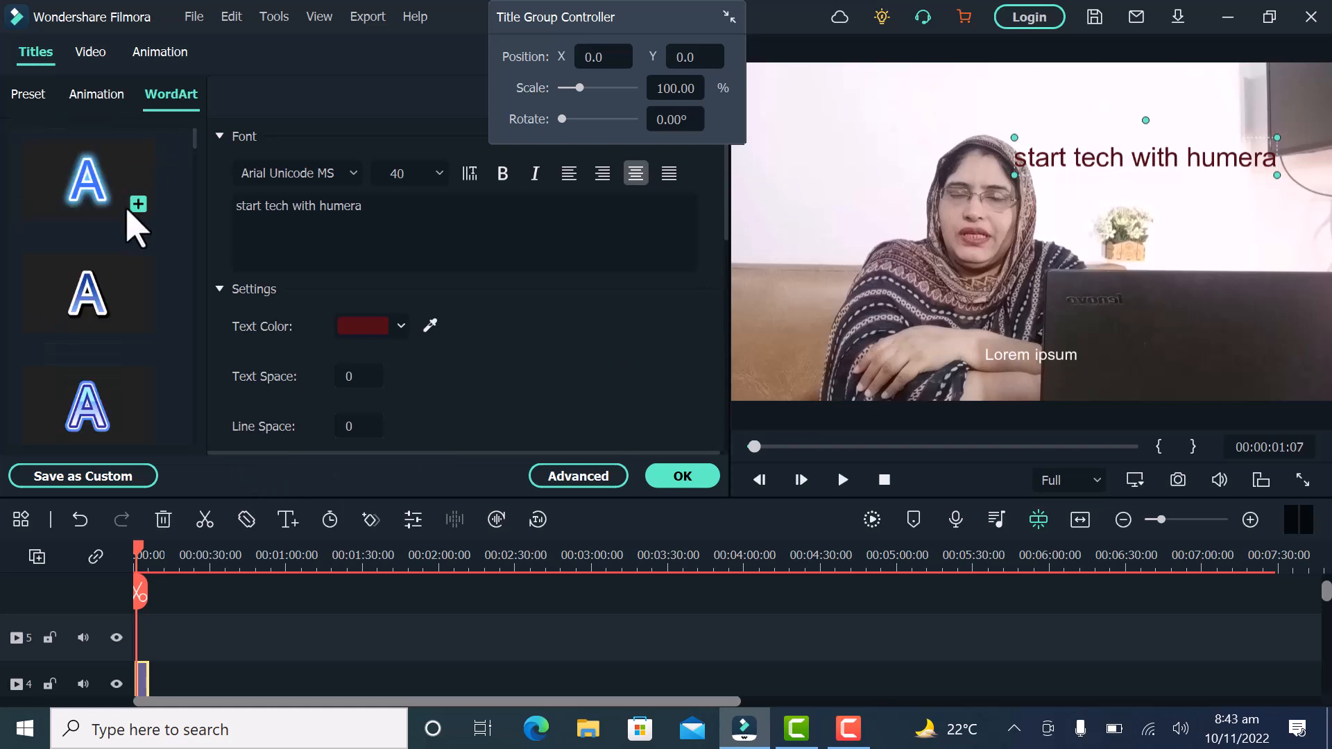
click(138, 204)
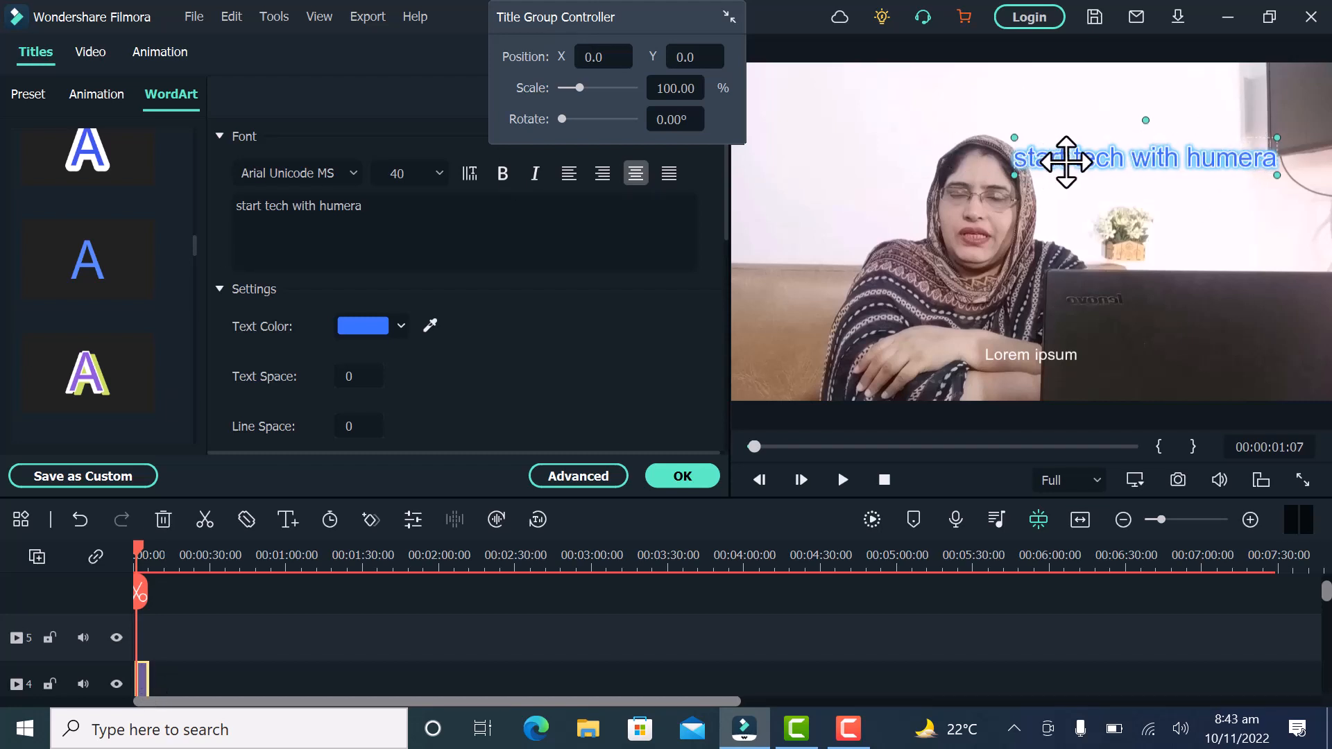
click(81, 274)
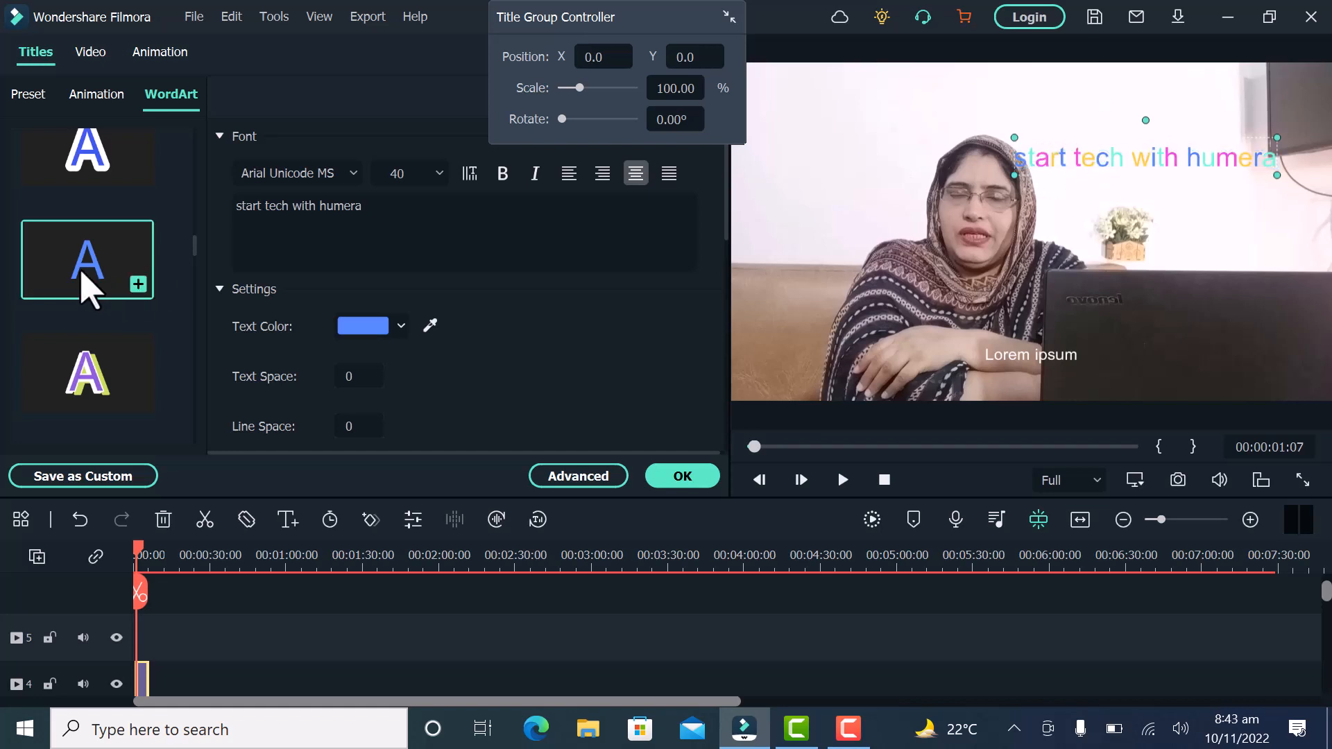
click(88, 377)
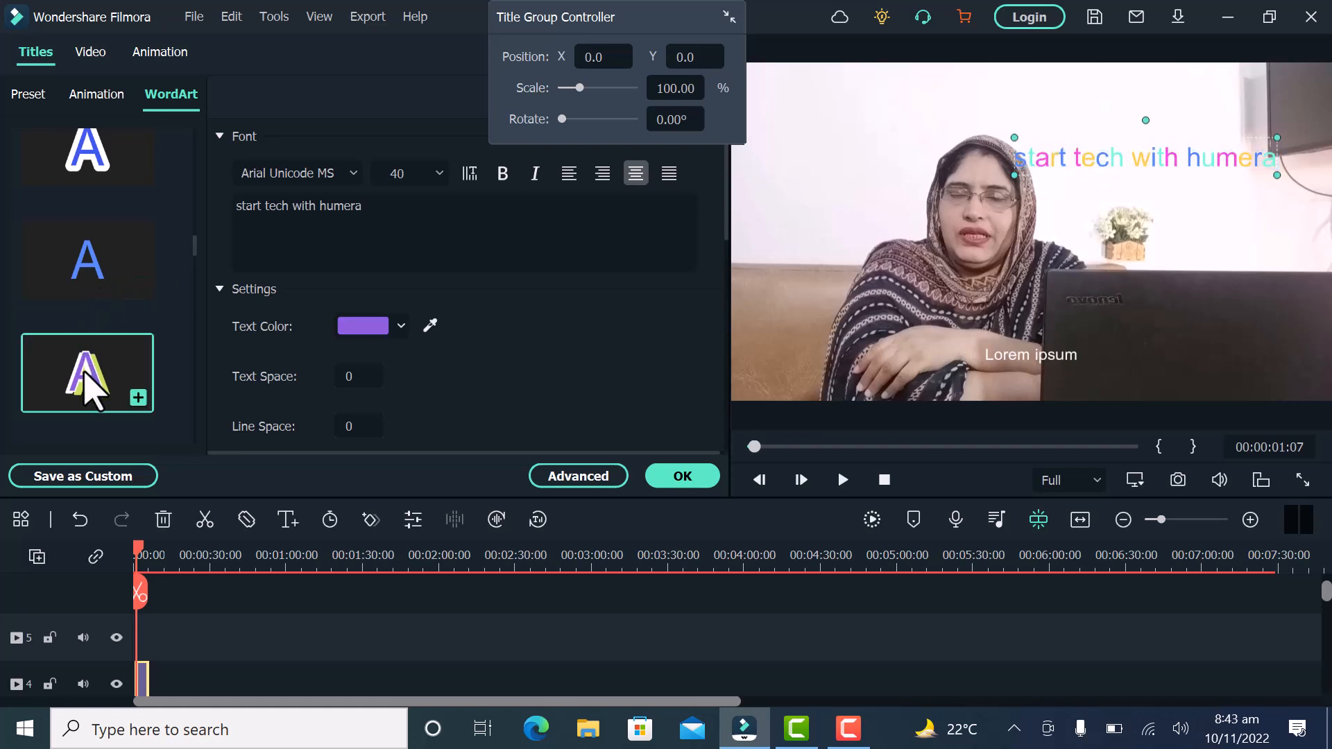
click(108, 147)
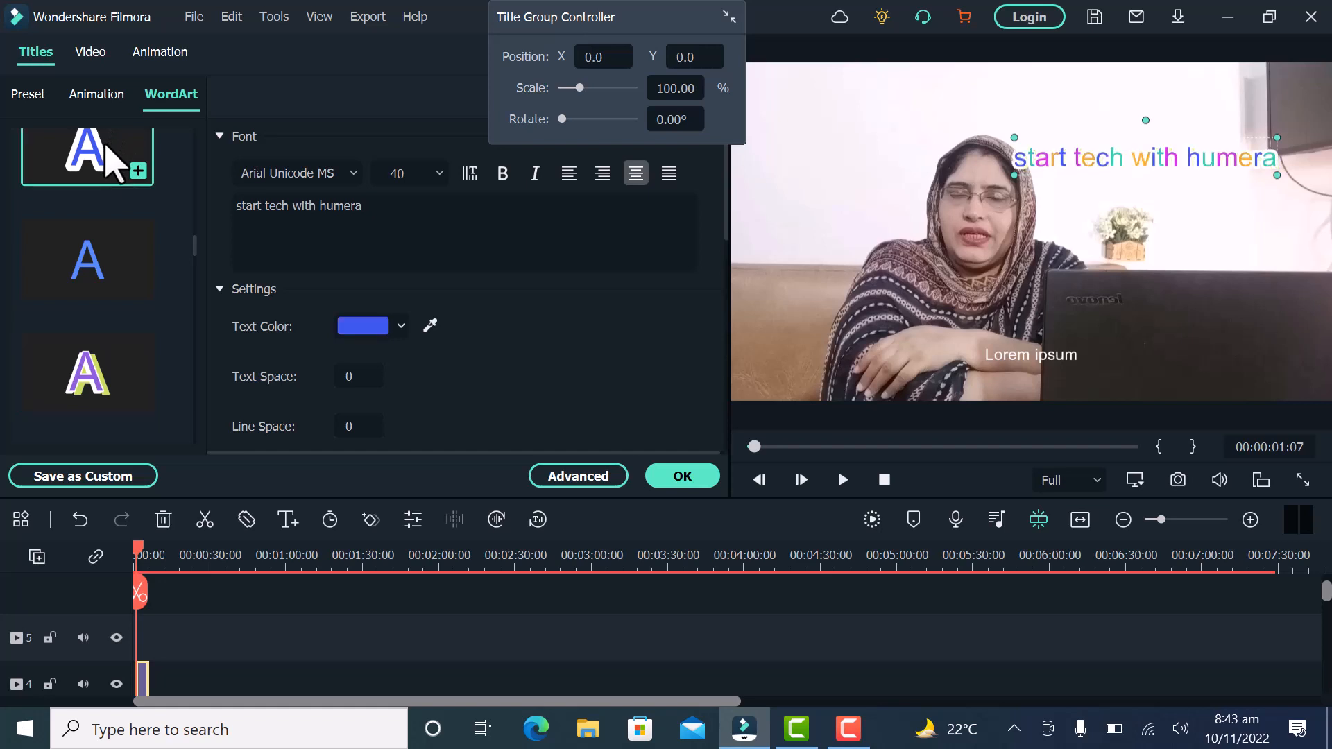
drag(196, 251, 199, 203)
click(72, 219)
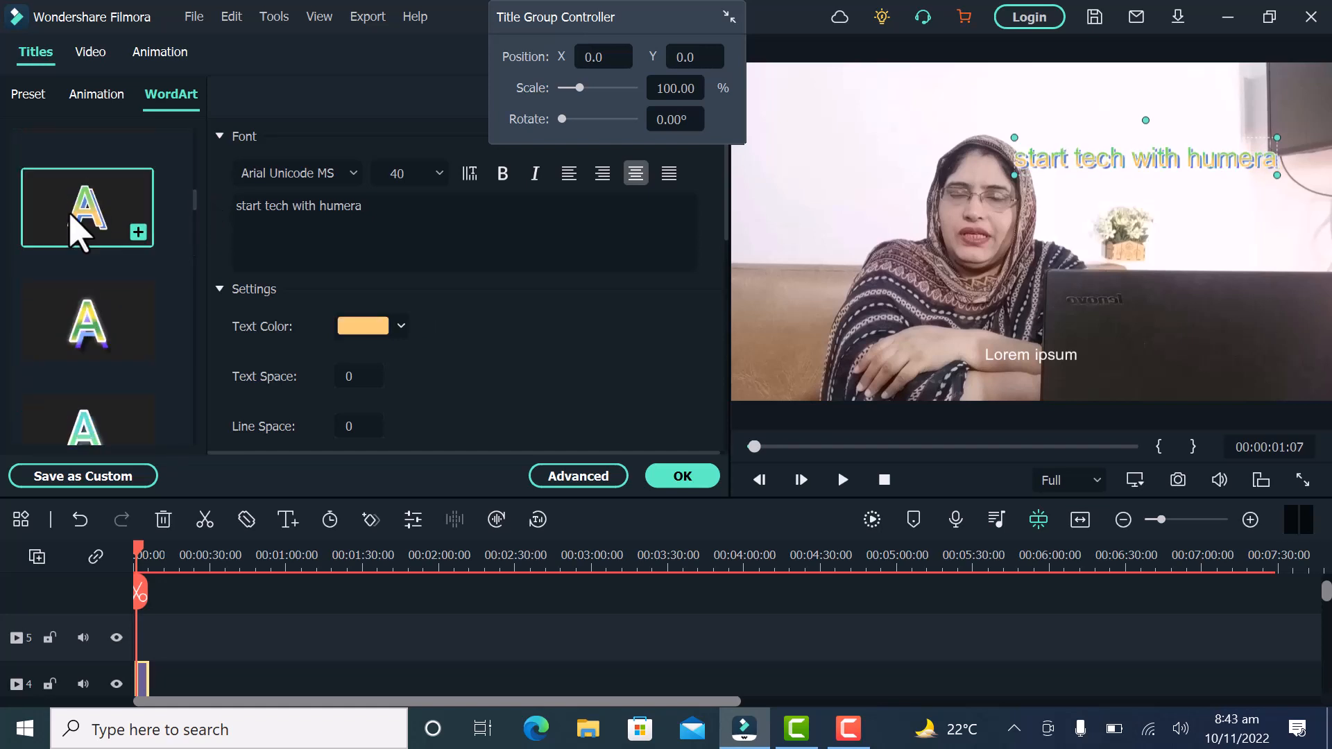
click(95, 326)
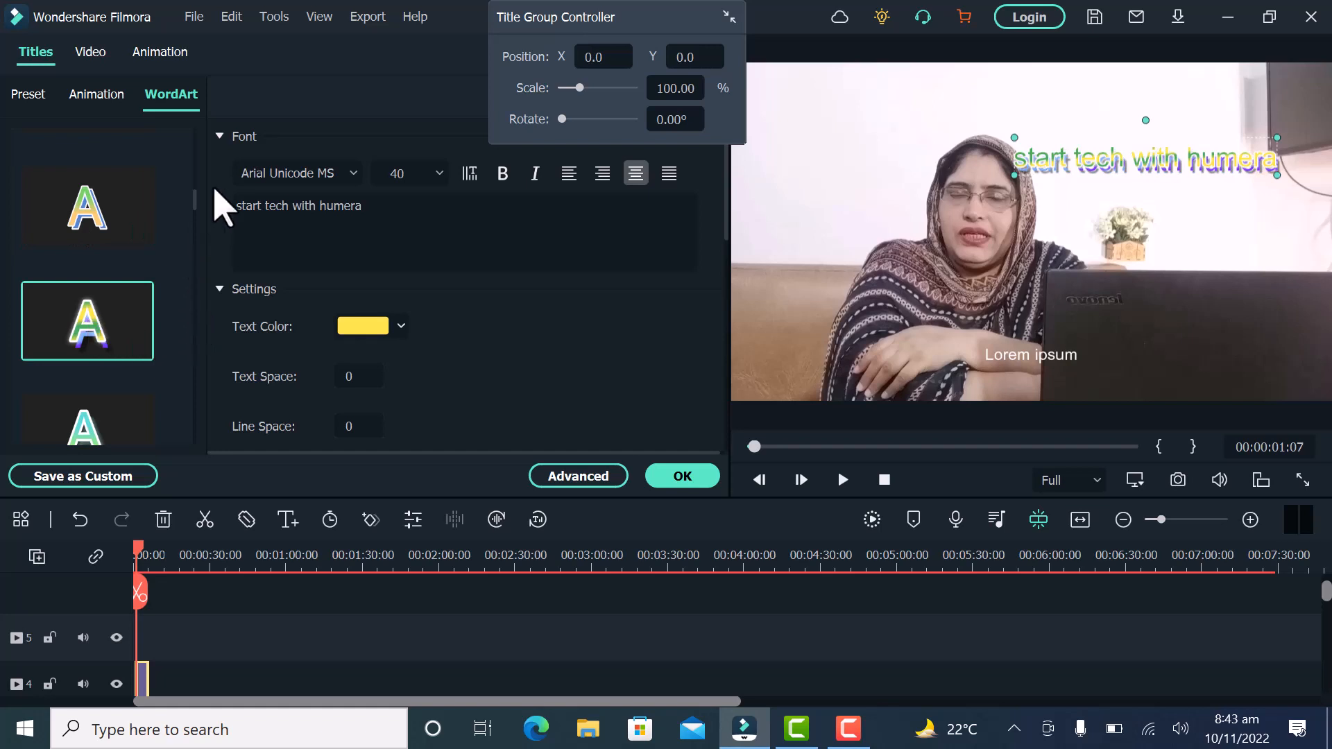
Apply the WordArt style with white letters and a rainbow-colored glow to the title
scroll(104, 388, down, 5)
click(104, 398)
click(86, 263)
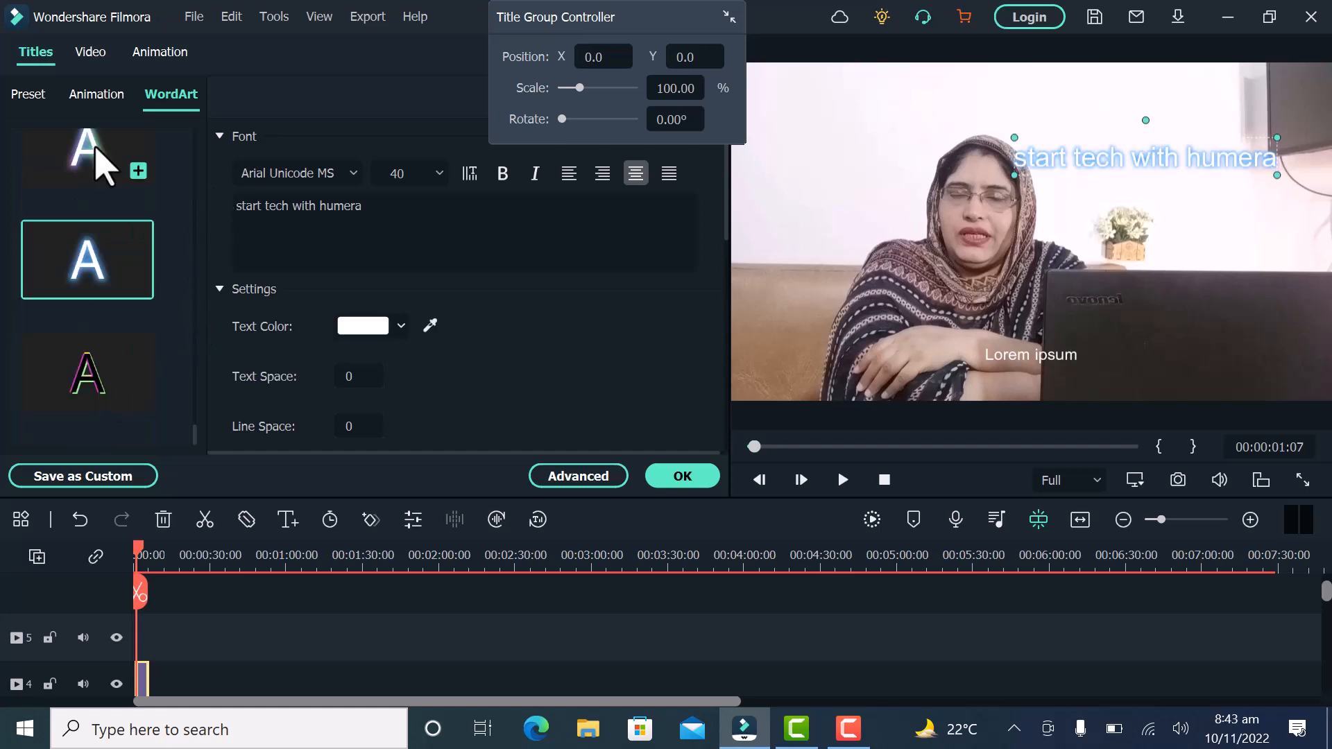
click(107, 156)
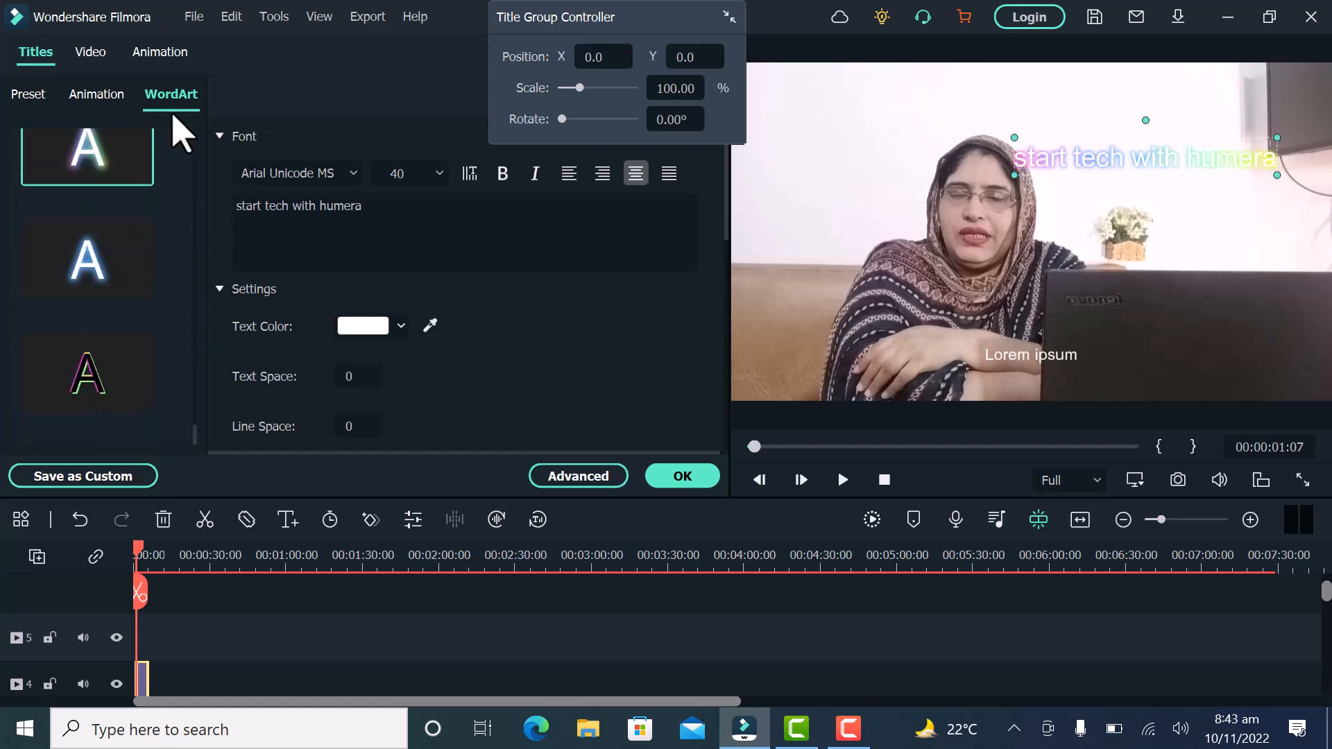
Try the Tiny zoom animation on the title and play the video to preview it
click(85, 102)
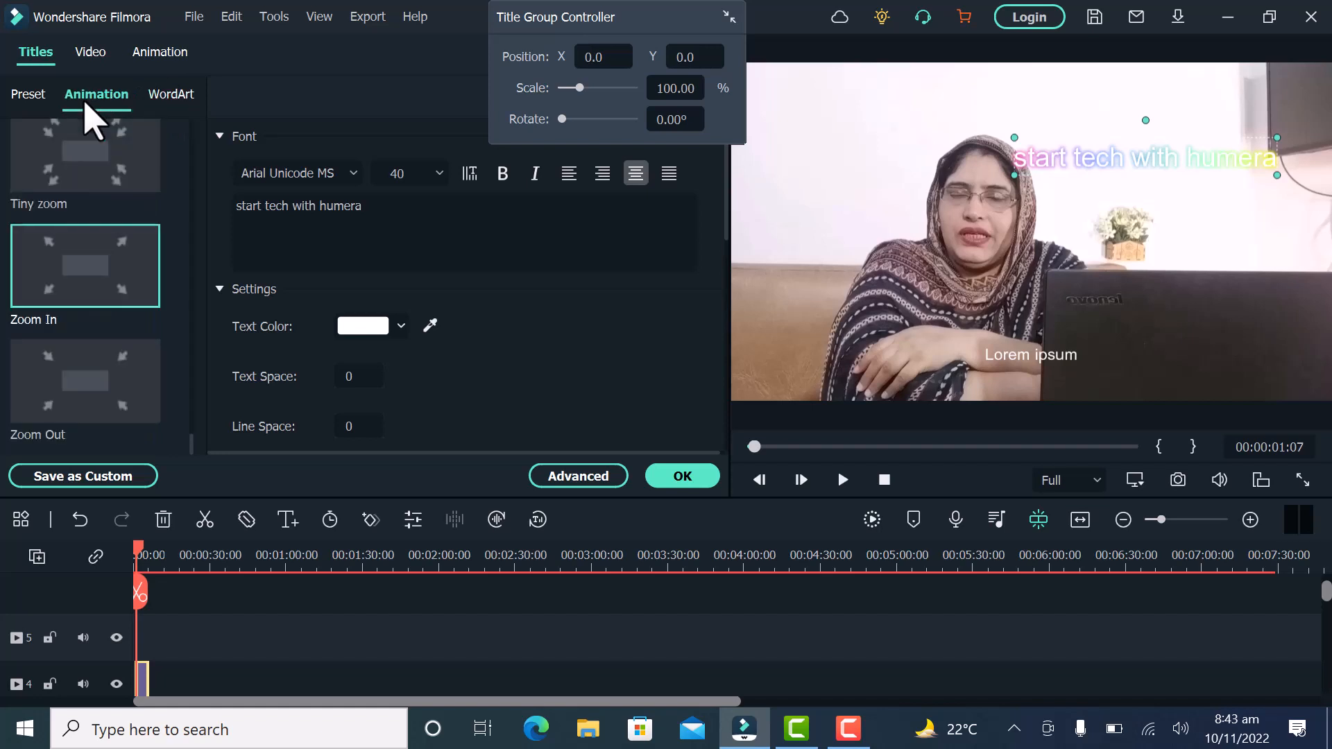
click(114, 172)
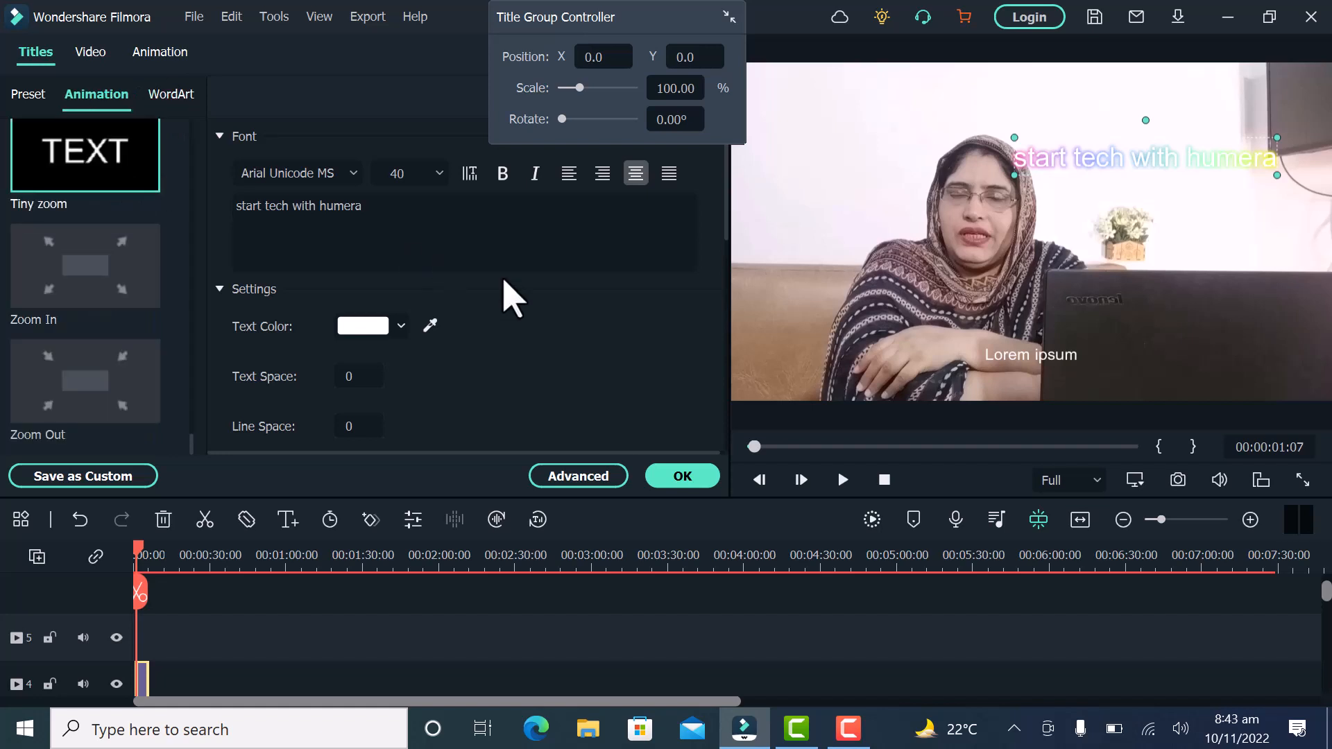
click(842, 480)
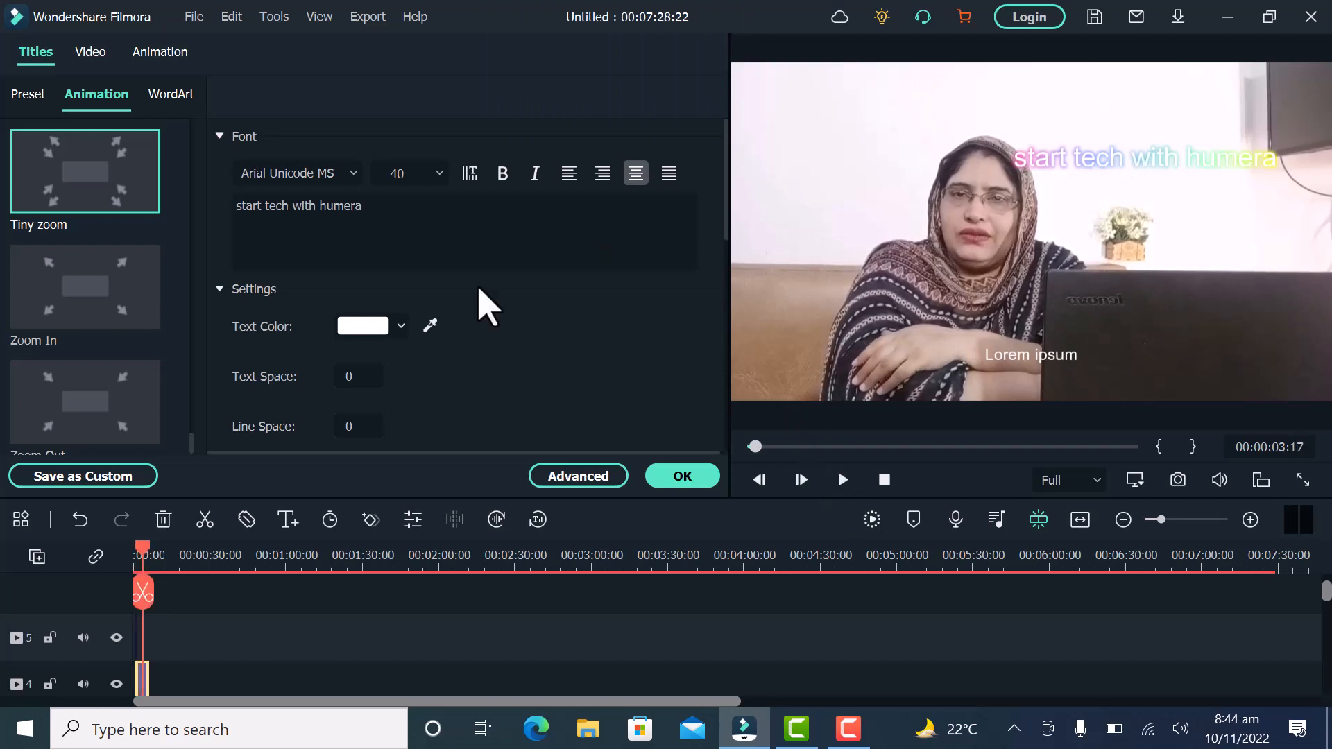
Apply the Zoom In animation to the title and play the video from the start to preview it
click(90, 312)
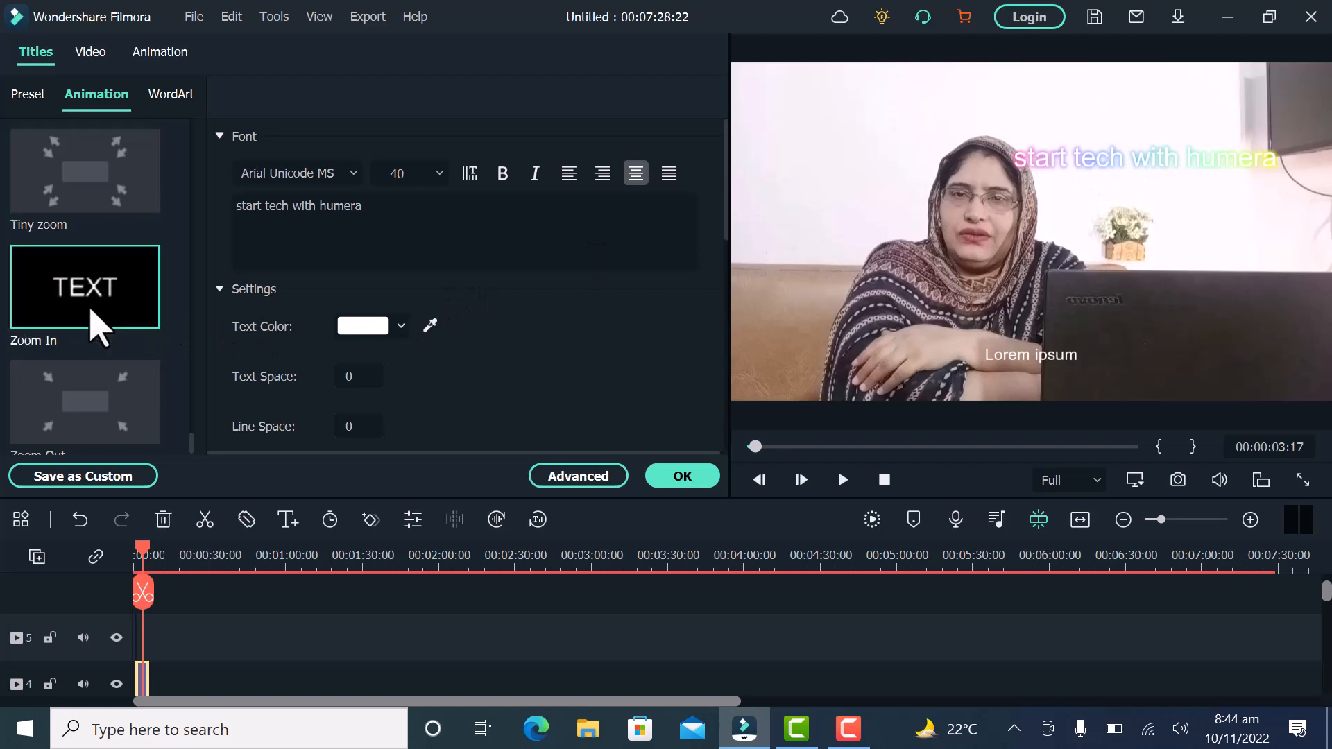
scroll(90, 312, down, 1)
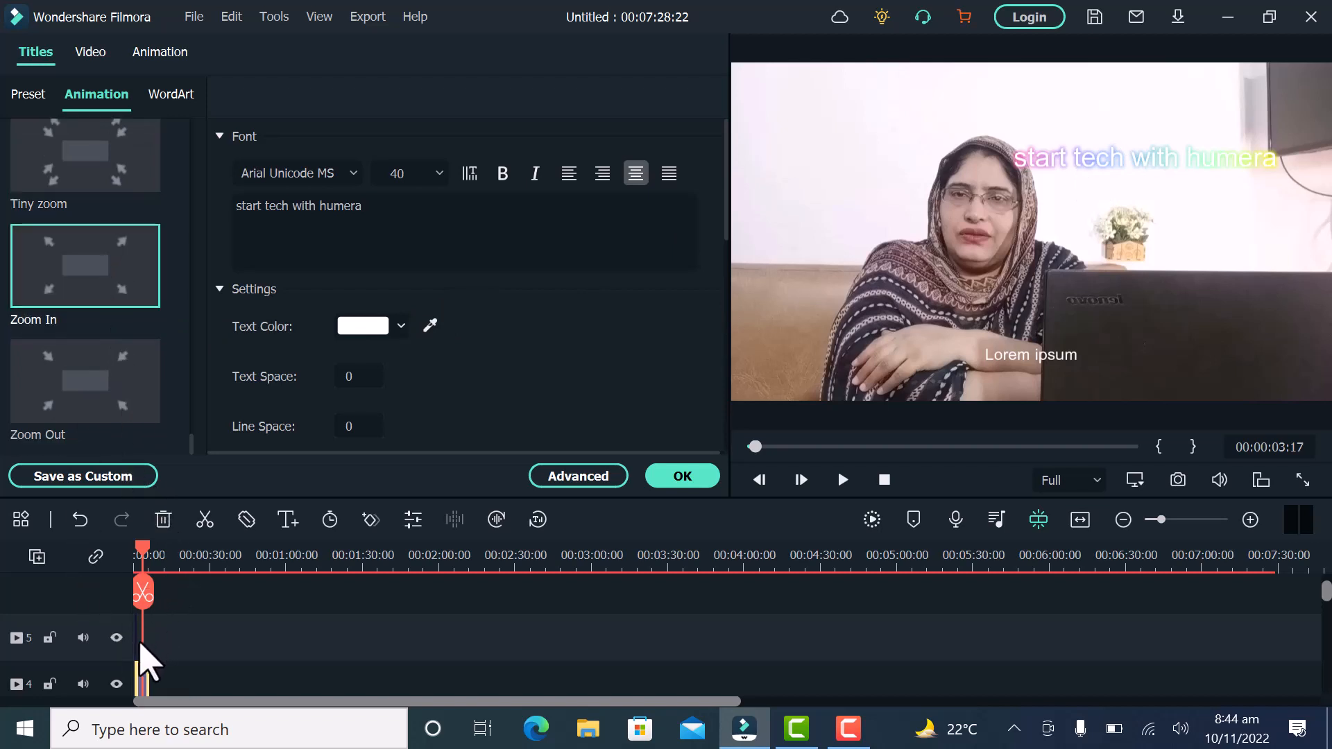
click(841, 479)
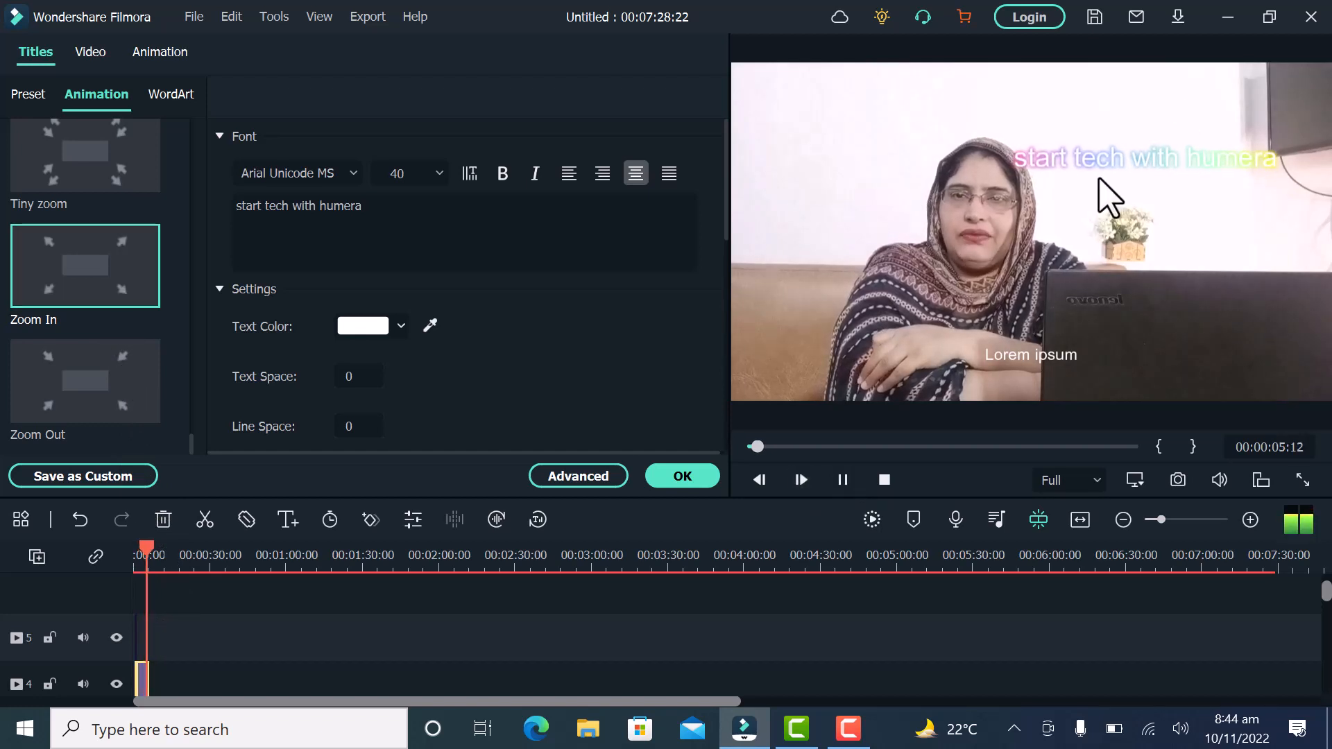
click(798, 478)
drag(759, 448, 703, 461)
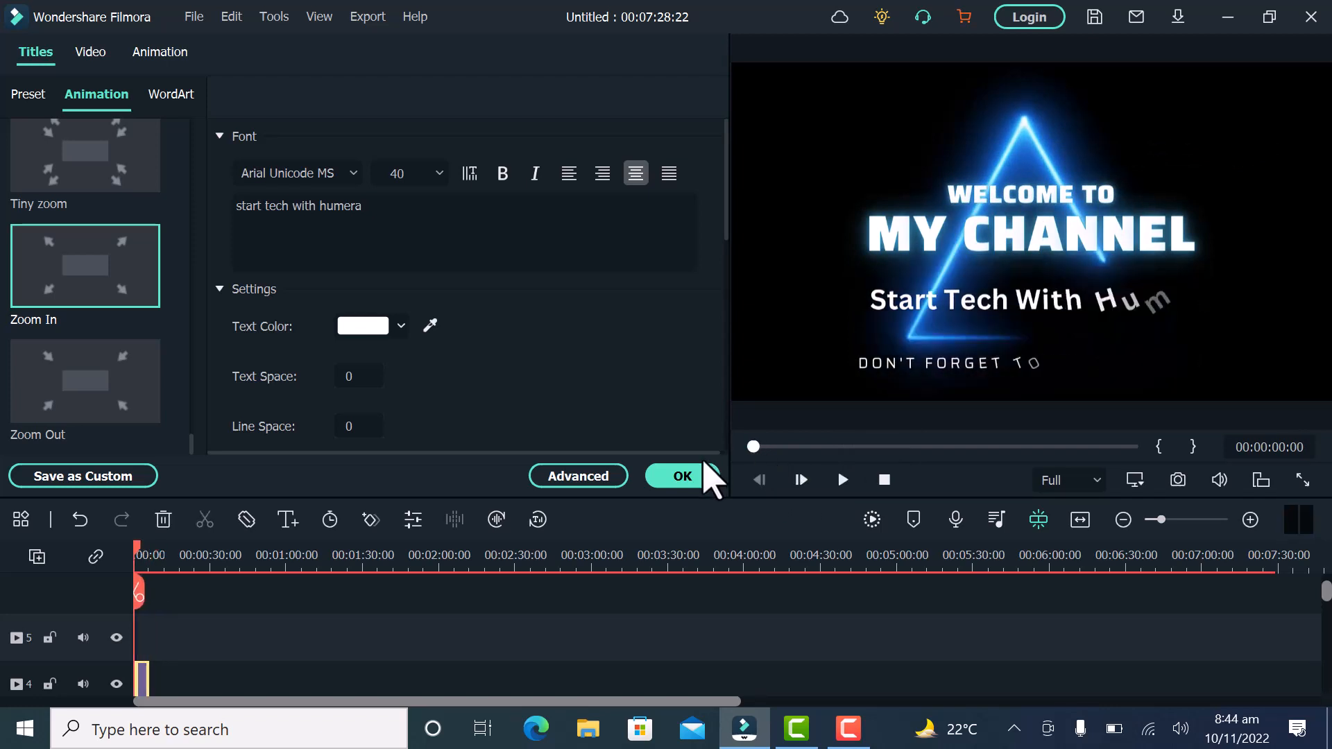
click(842, 479)
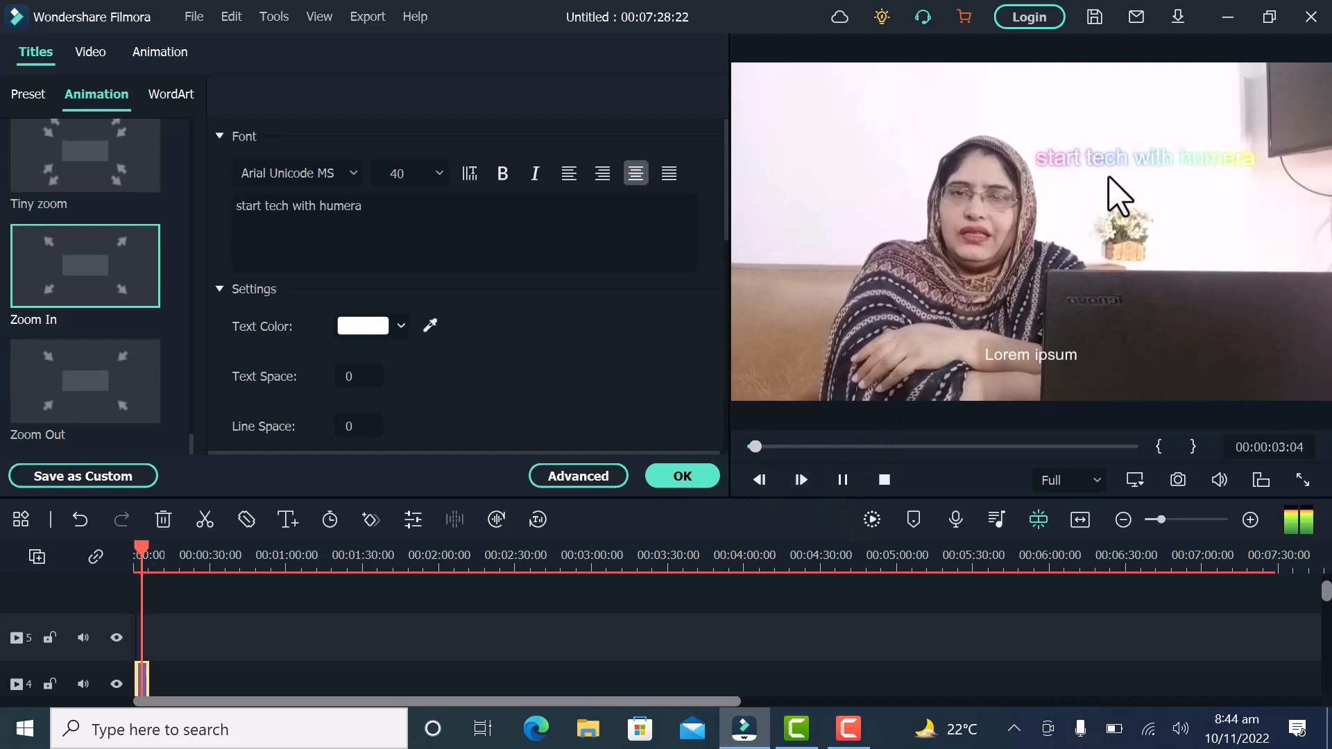
click(843, 480)
Review the title's alignment, transform, blending mode and opacity settings, and confirm the title edits
mouse_move(36, 184)
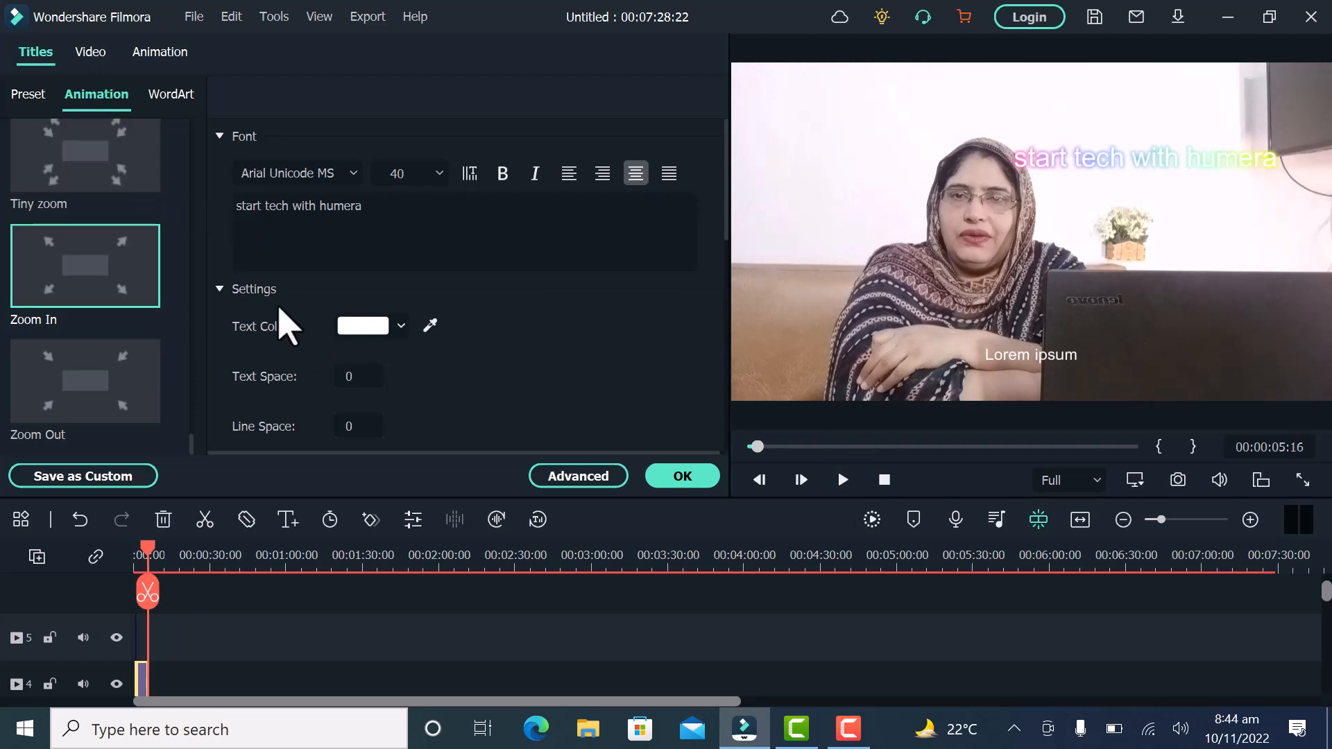
scroll(416, 333, down, 4)
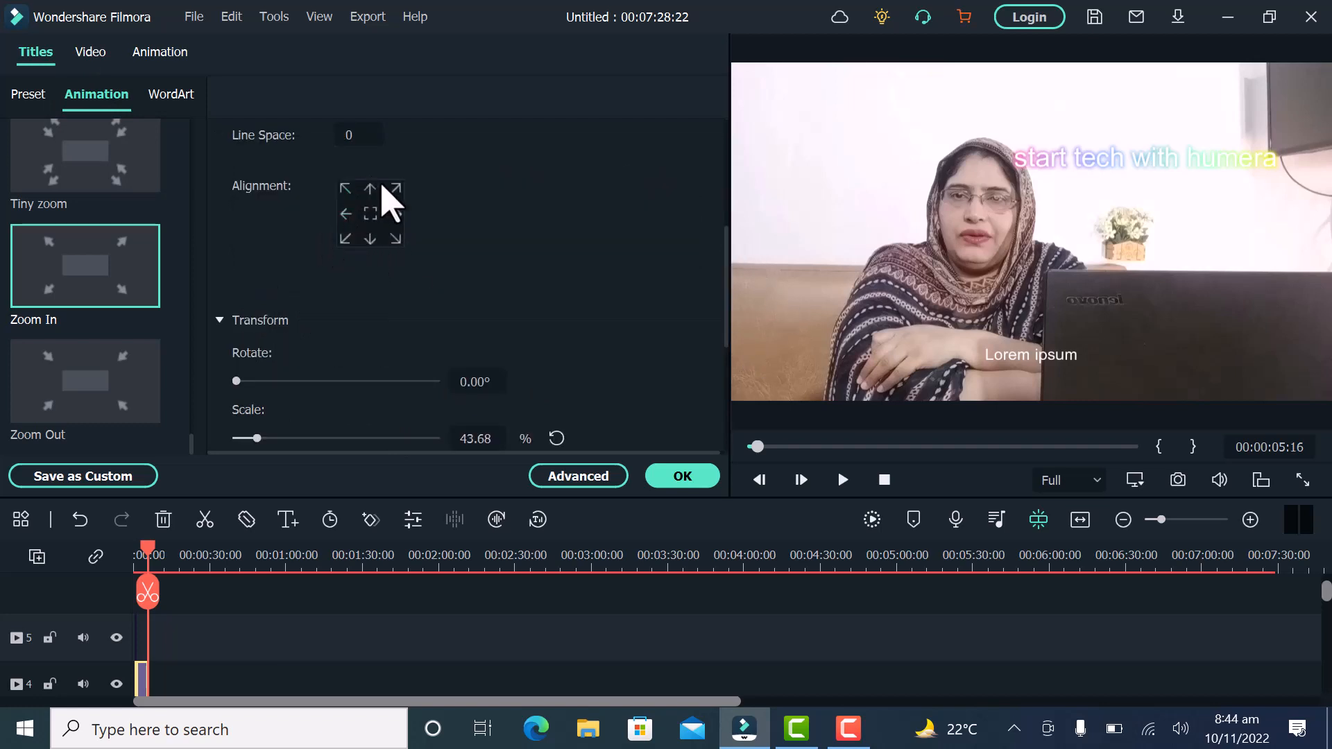
click(220, 320)
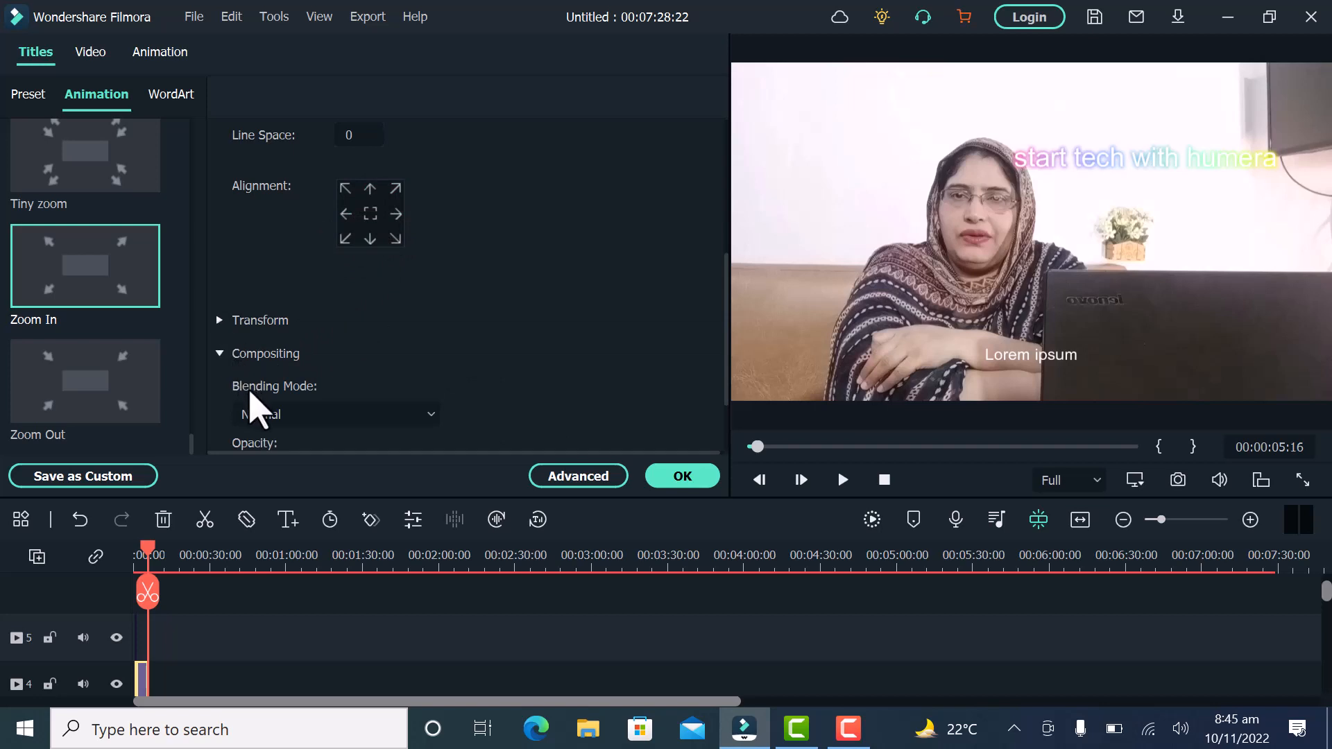
click(262, 416)
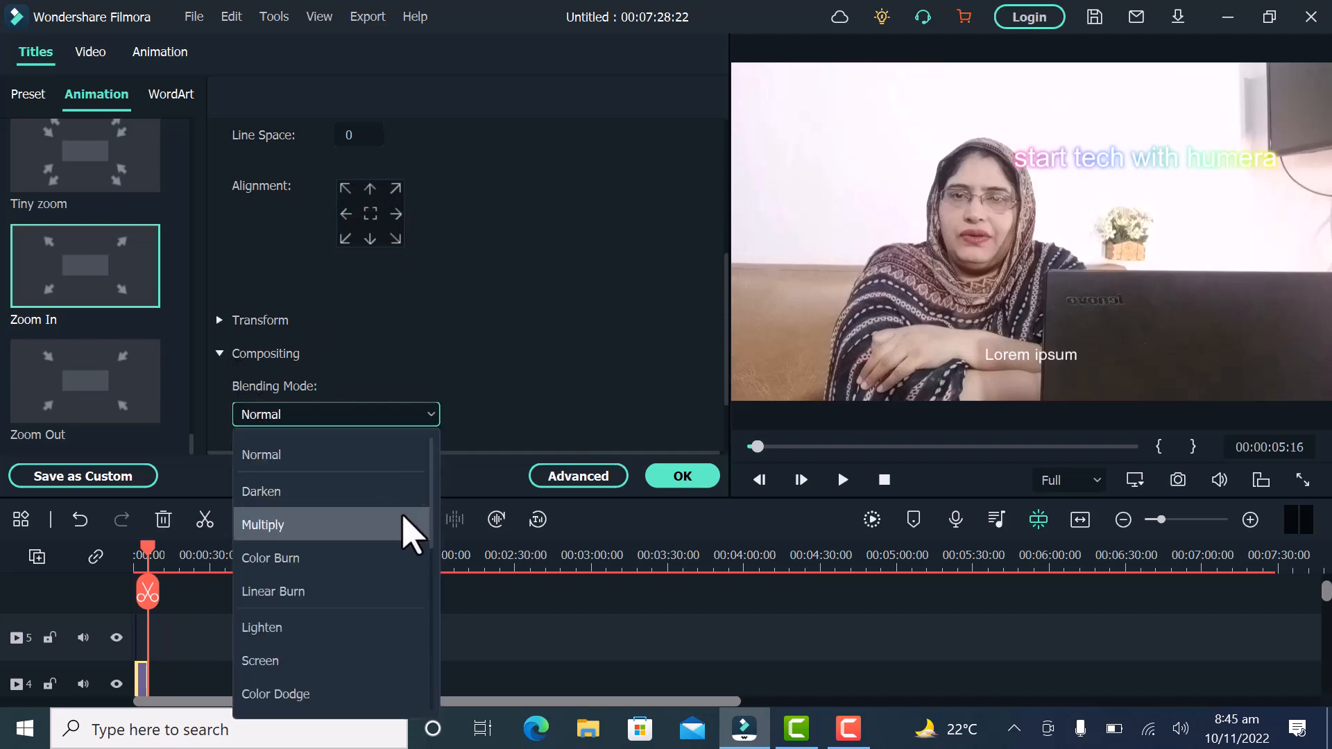
drag(726, 410, 739, 454)
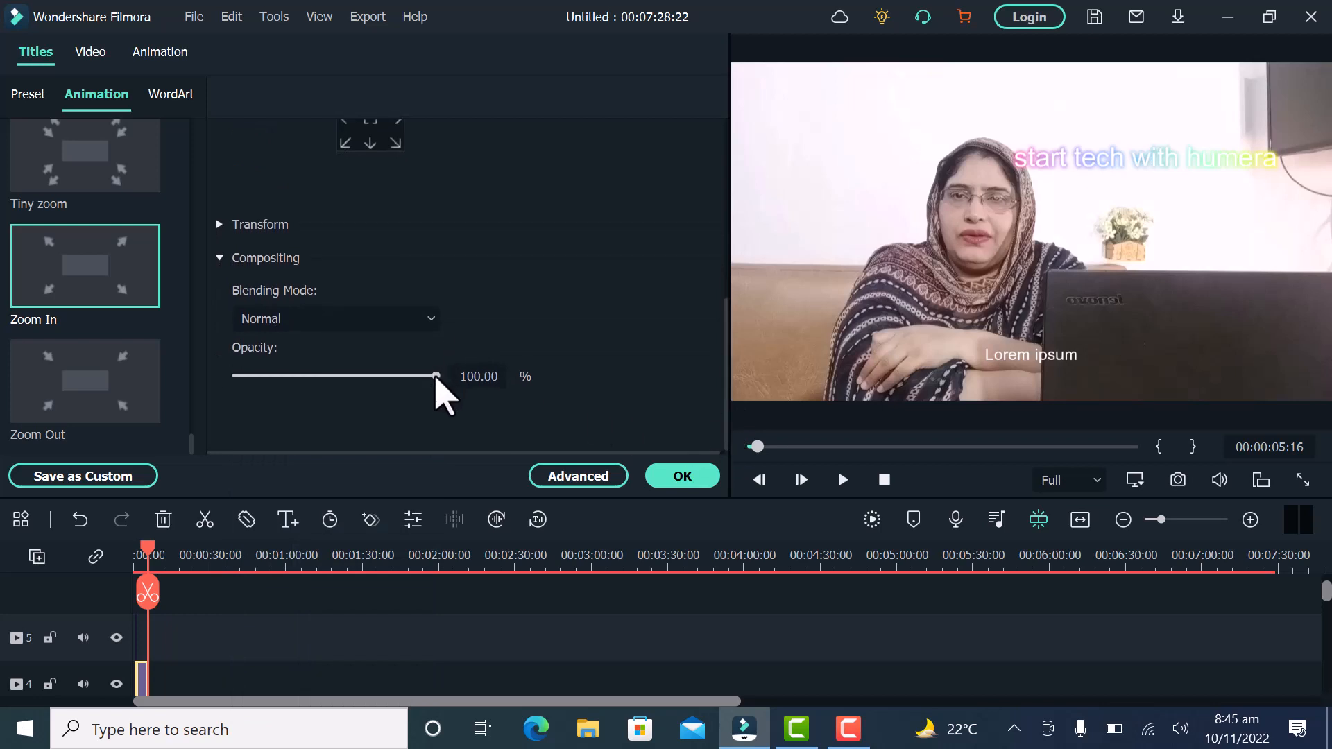
mouse_move(436, 376)
mouse_down()
mouse_move(258, 377)
mouse_move(443, 382)
mouse_up()
click(680, 478)
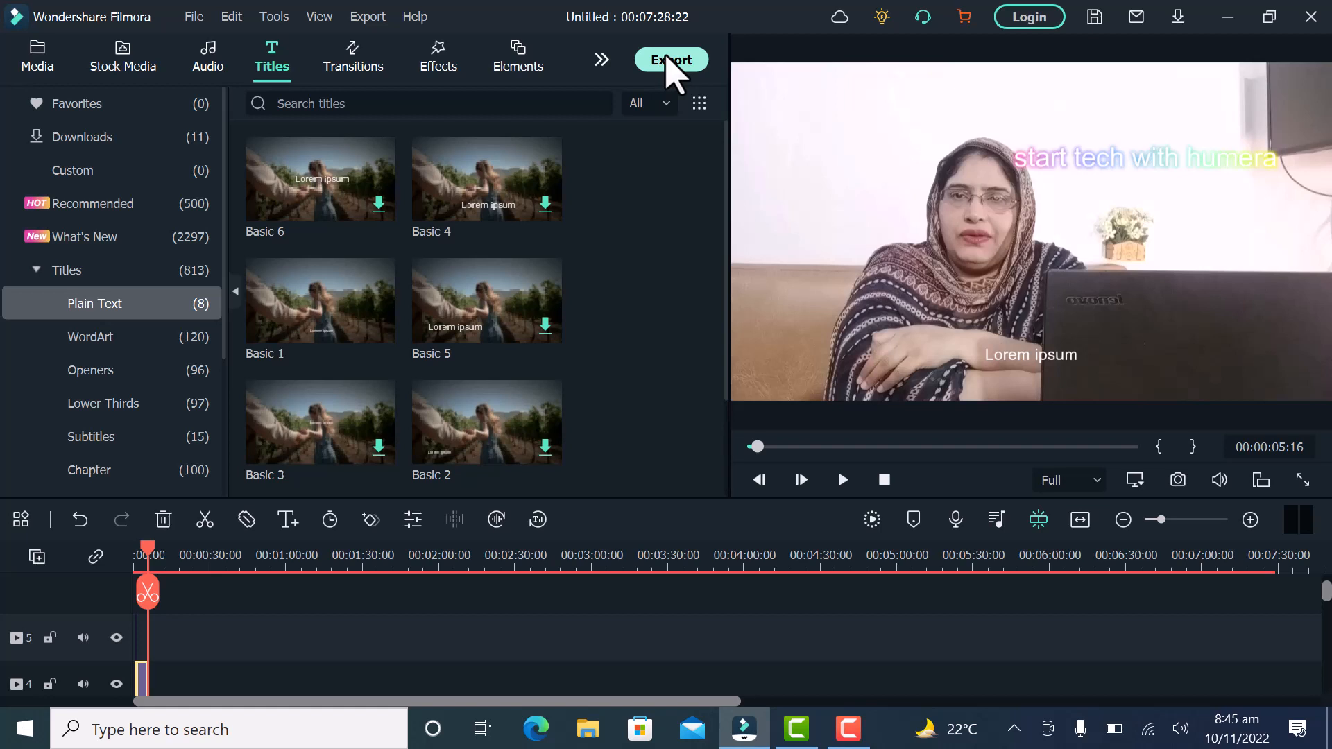
click(707, 105)
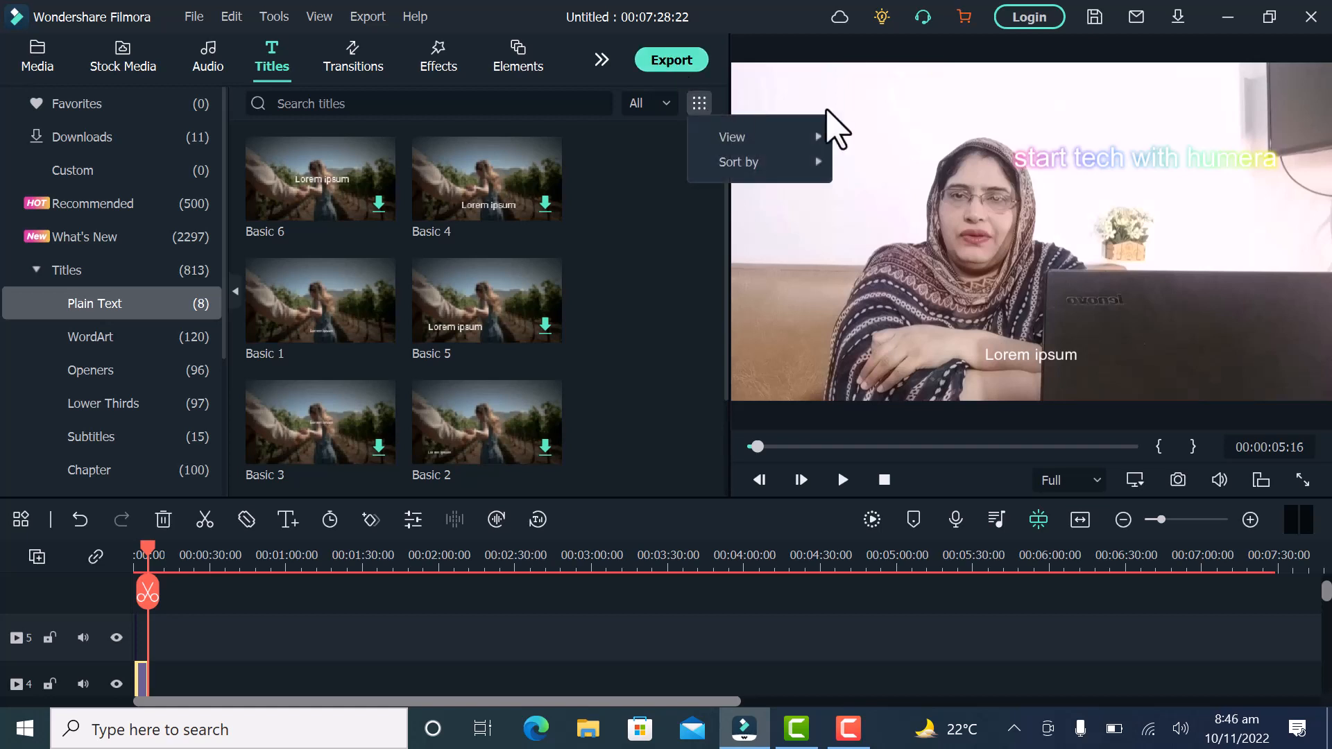